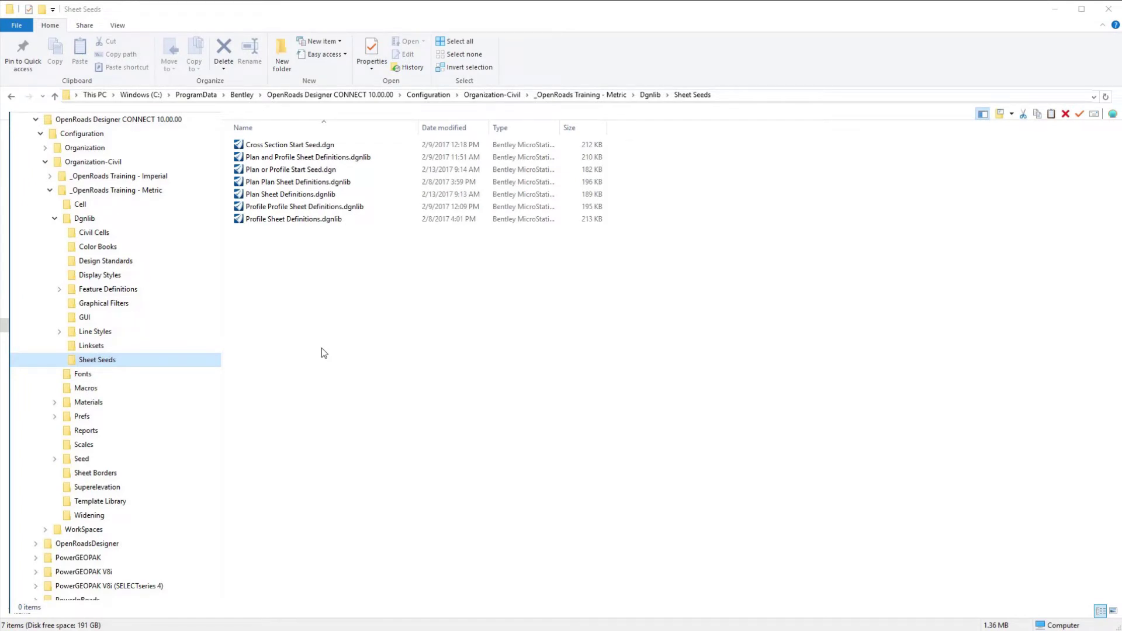
# Step: Duplicate Cross Section Start Seed.dgn within the Sheet Seeds folder
pyautogui.rightClick(298, 145)
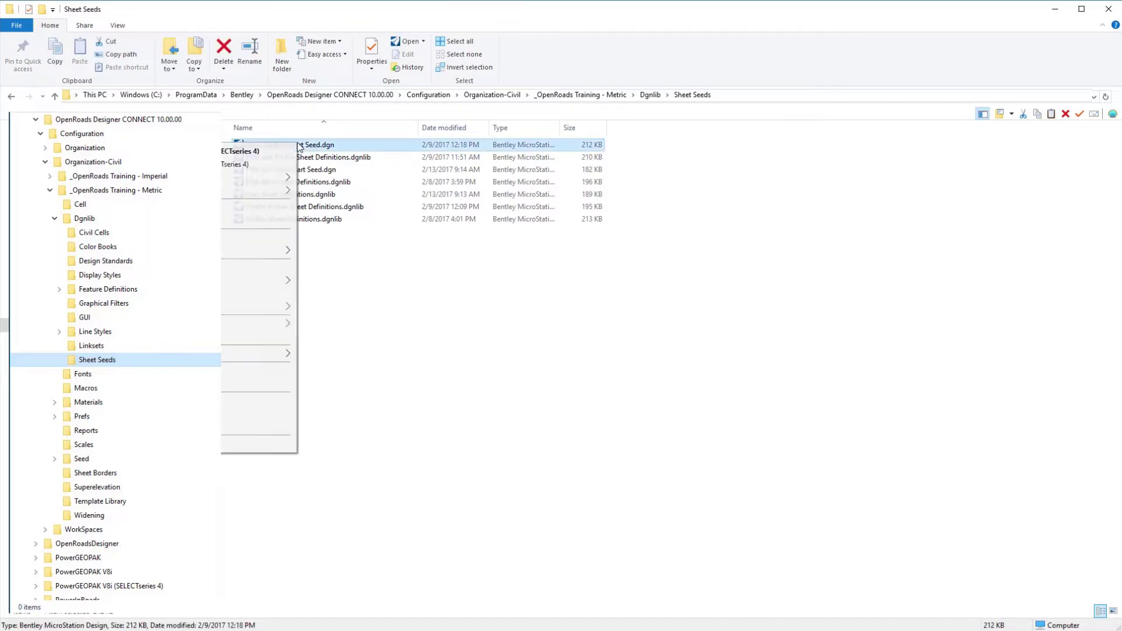
pyautogui.click(261, 286)
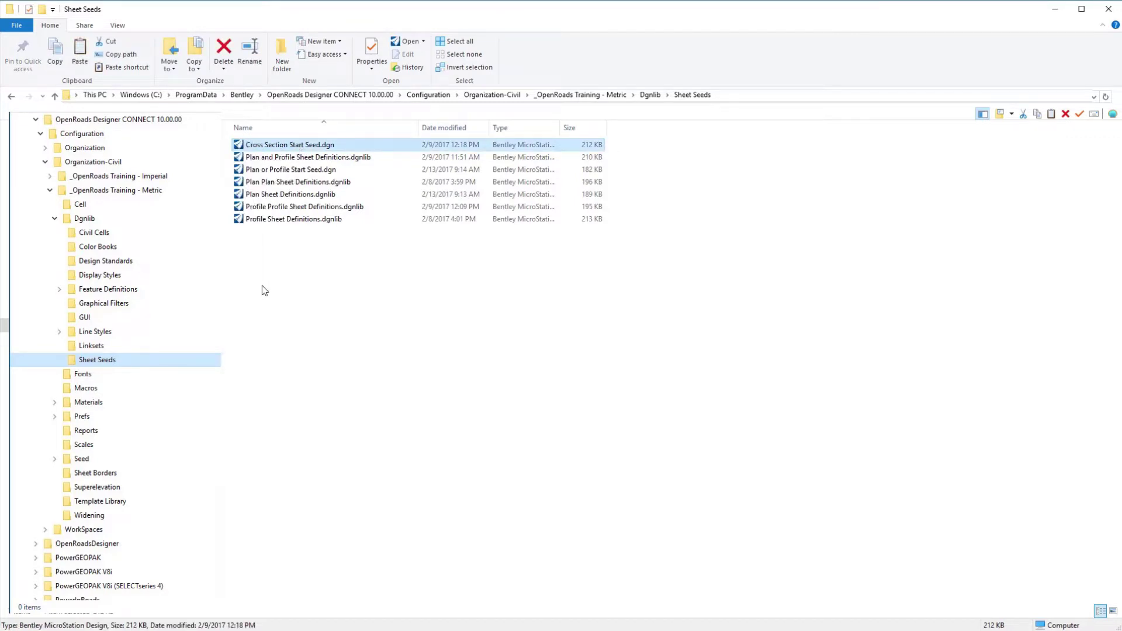
pyautogui.click(261, 286)
pyautogui.rightClick(260, 288)
pyautogui.click(228, 368)
# Step: Rename the copy to Cross Section Sheet Definitions.dgnlib
pyautogui.rightClick(333, 150)
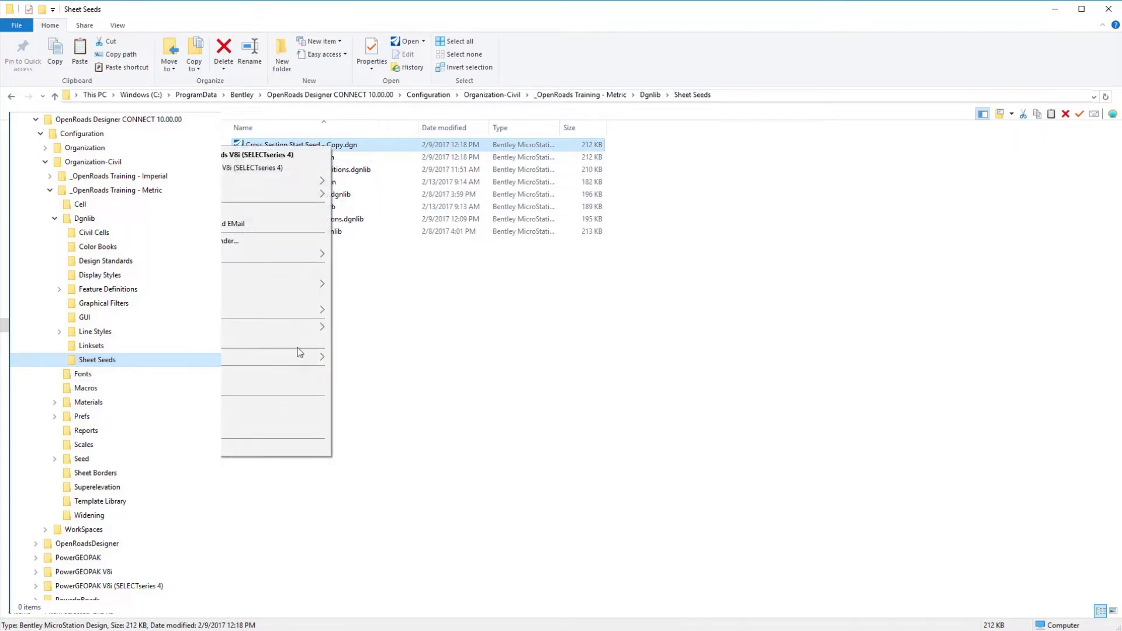
pyautogui.click(244, 437)
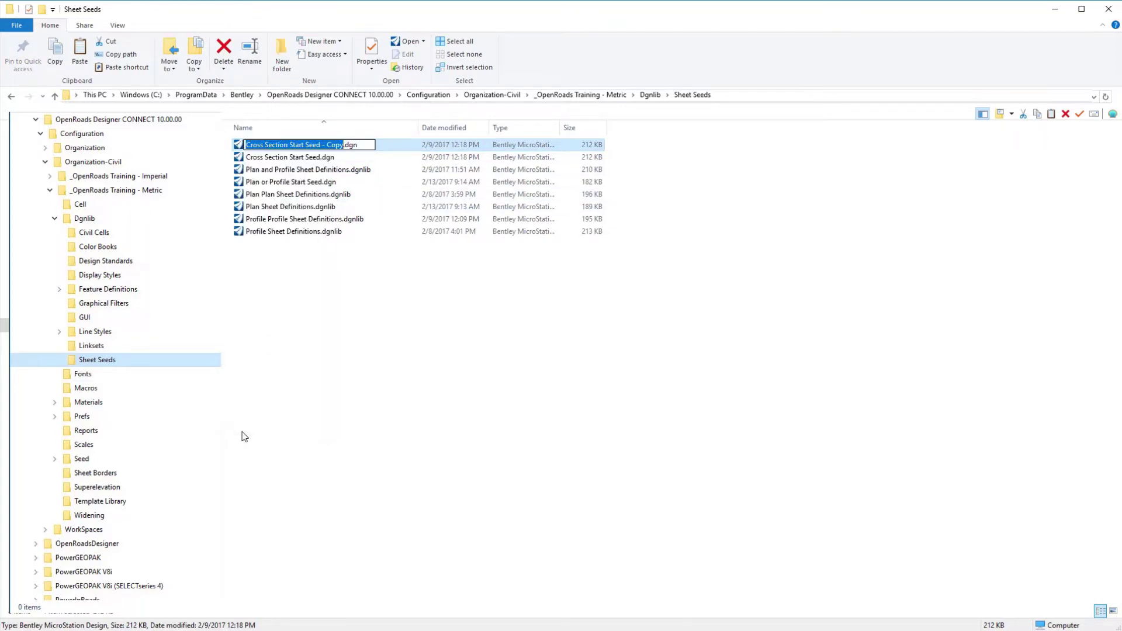
pyautogui.write('Cross Section Sheet Definitions')
pyautogui.press('End')
pyautogui.write('lib')
pyautogui.press('Return')
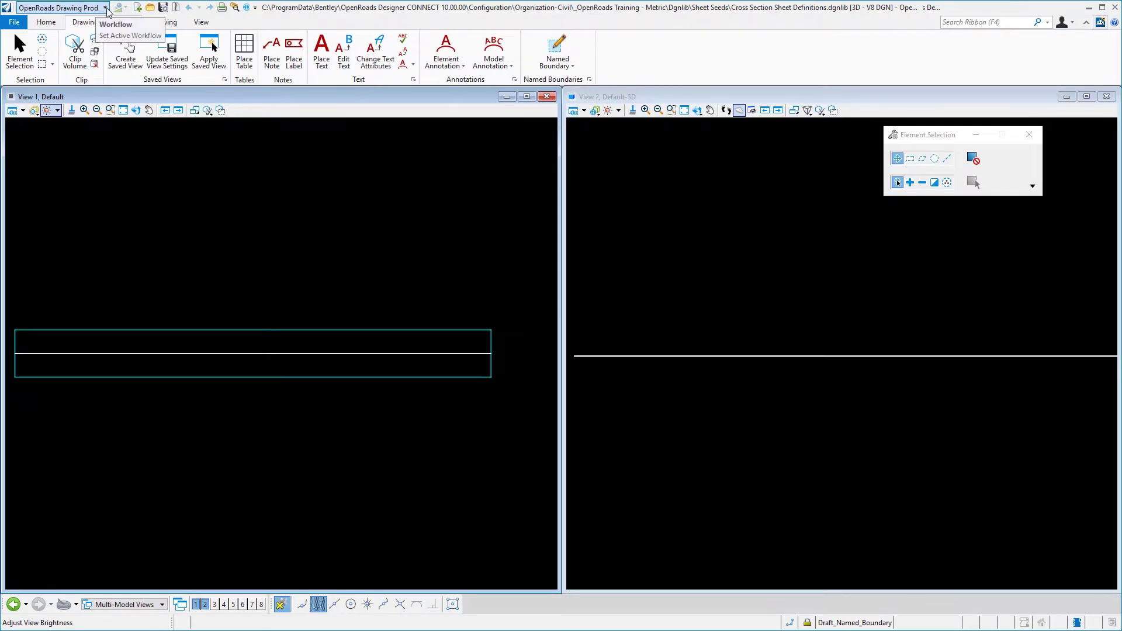
# Step: Start a Civil Cross Section named boundary and name it A1 XS
pyautogui.click(557, 47)
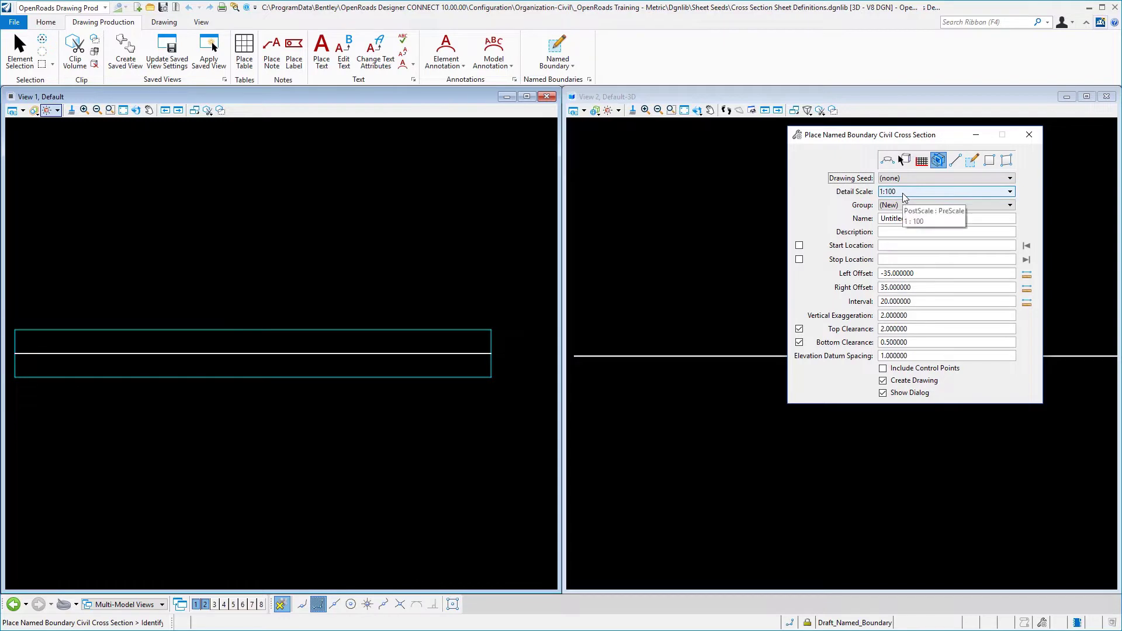
pyautogui.click(868, 227)
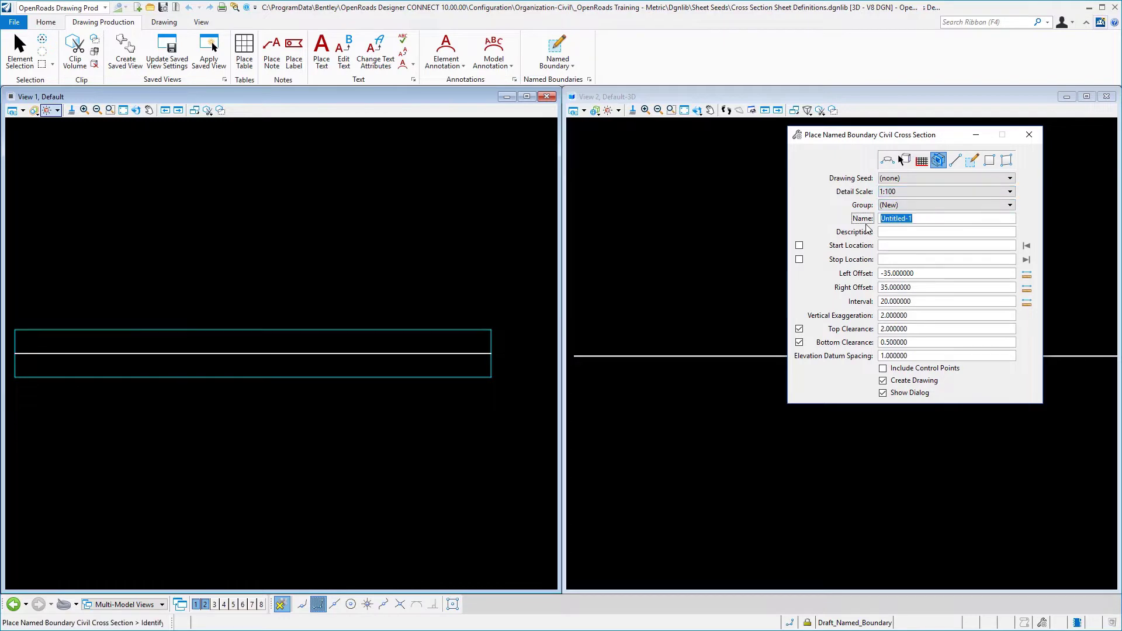
pyautogui.write('A1 XS')
pyautogui.press('Return')
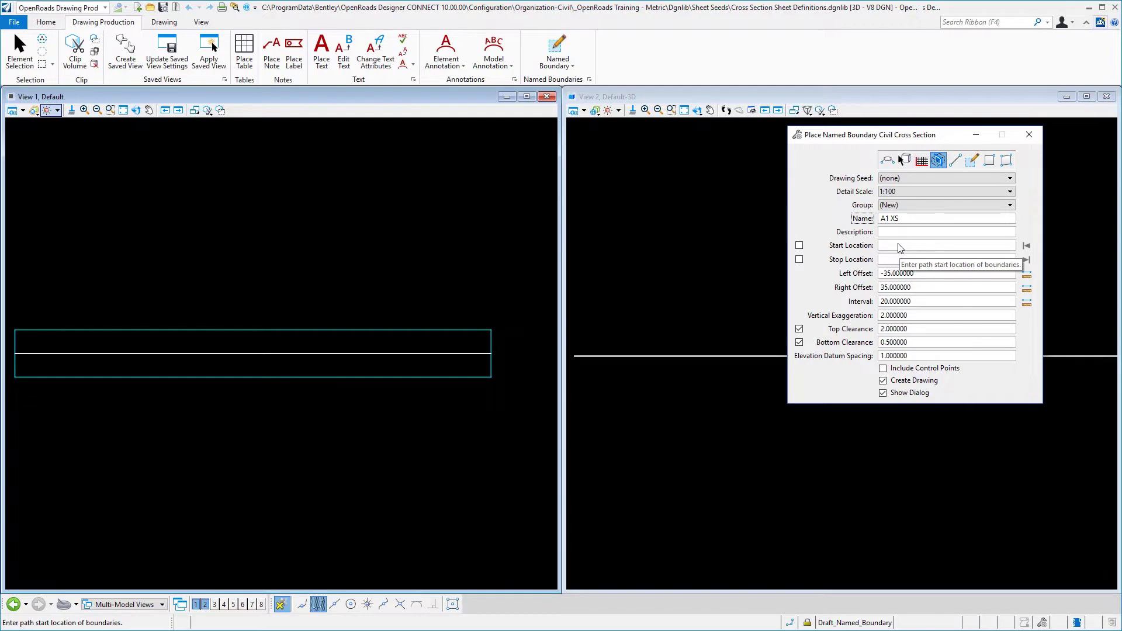
# Step: Pick the path and set both start and stop locations to station 0+010
pyautogui.click(900, 248)
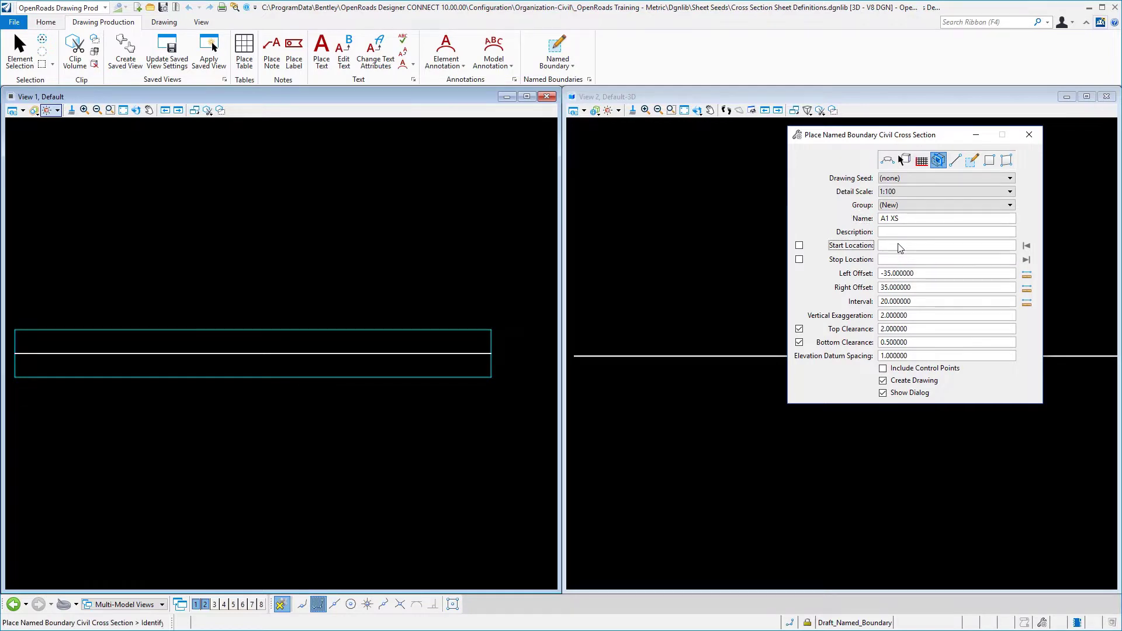
pyautogui.click(337, 353)
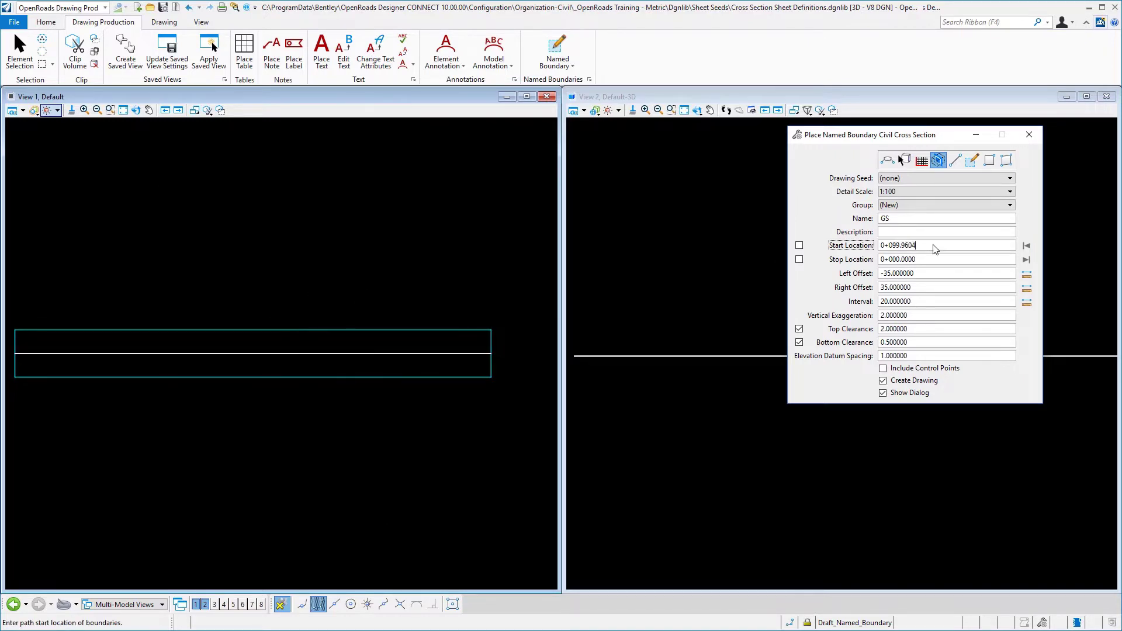
pyautogui.write('10')
pyautogui.press('Tab')
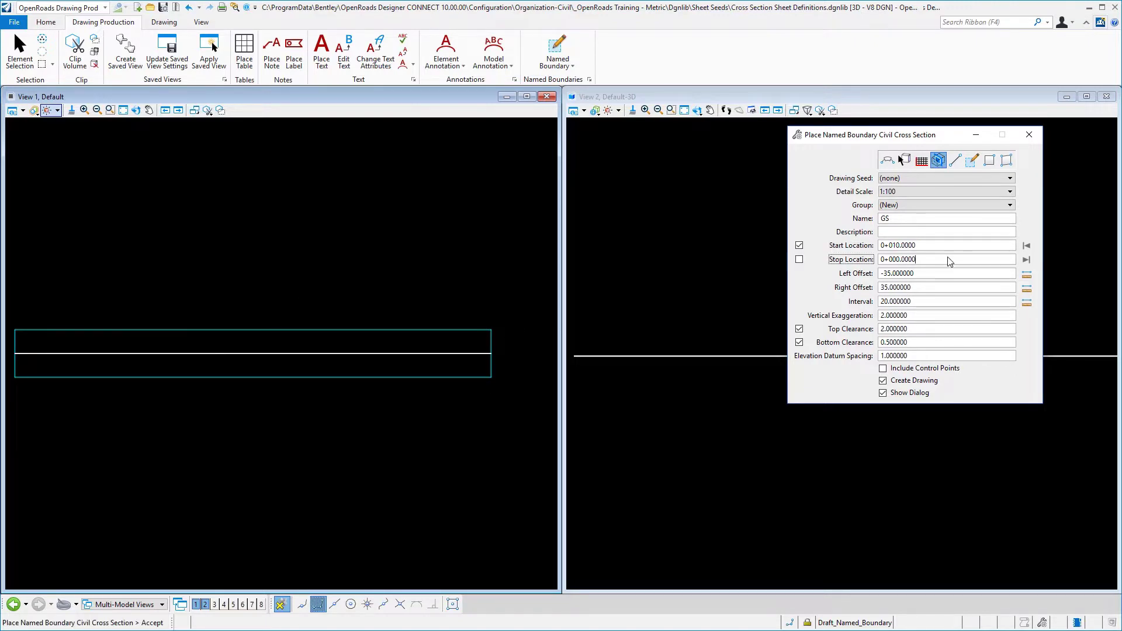
pyautogui.click(950, 262)
pyautogui.click(949, 261)
pyautogui.doubleClick(950, 261)
pyautogui.write('10')
pyautogui.press('Tab')
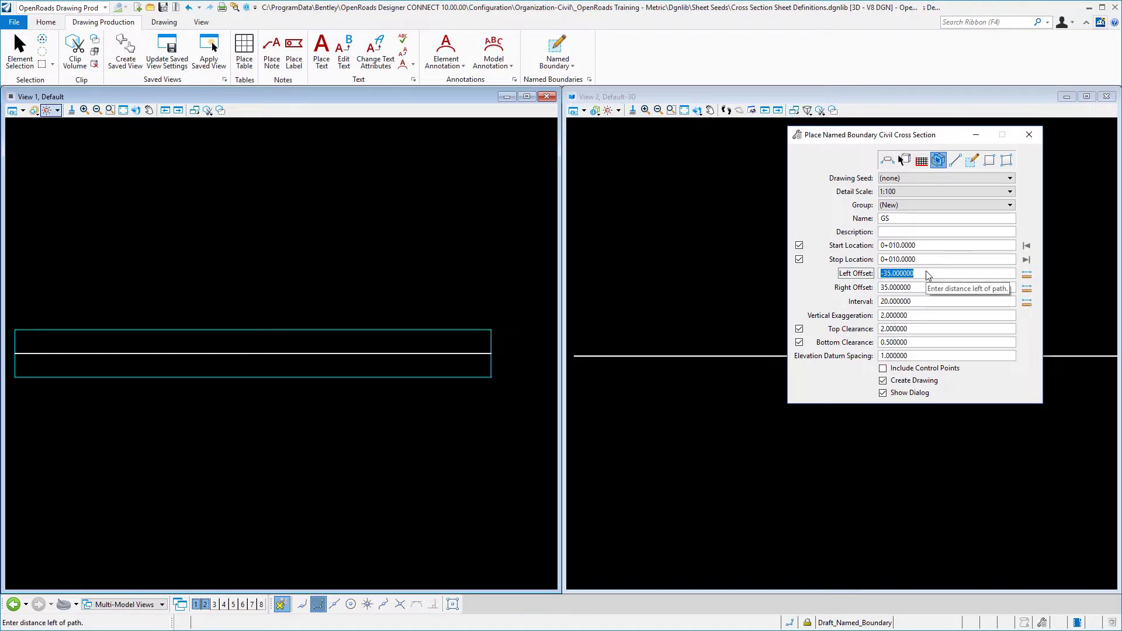
# Step: Replace the name GS with A1 XS and confirm it
pyautogui.doubleClick(907, 219)
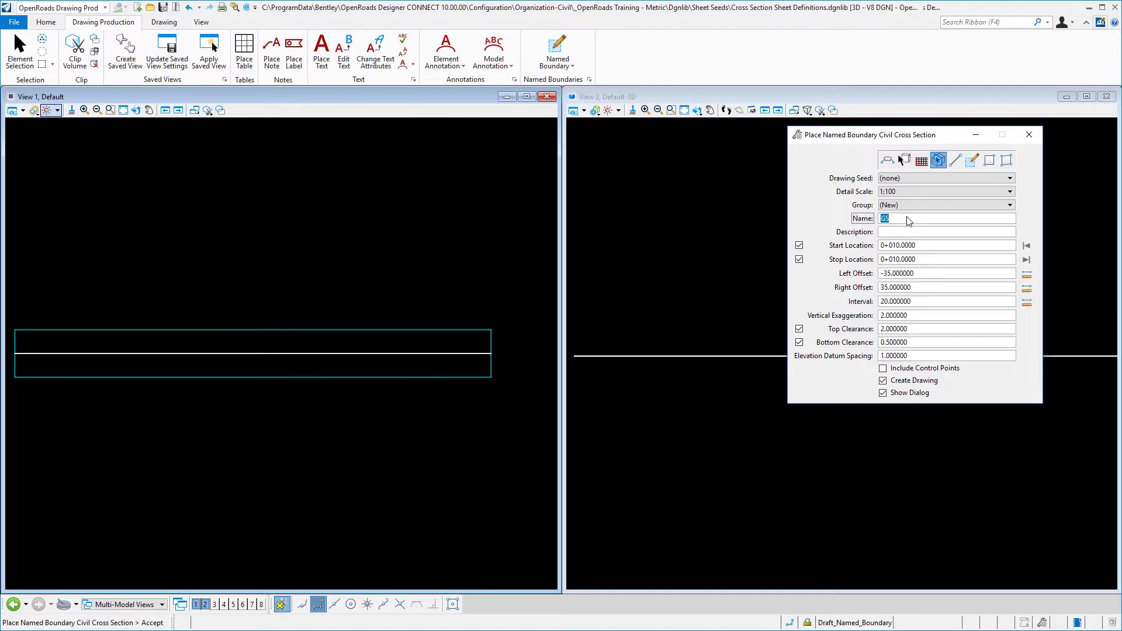
pyautogui.write('A1 XS')
pyautogui.press('Tab')
# Step: Accept the boundary settings and place the A1 XS boundary at 0+010 in View 1
pyautogui.click(918, 356)
pyautogui.click(449, 312)
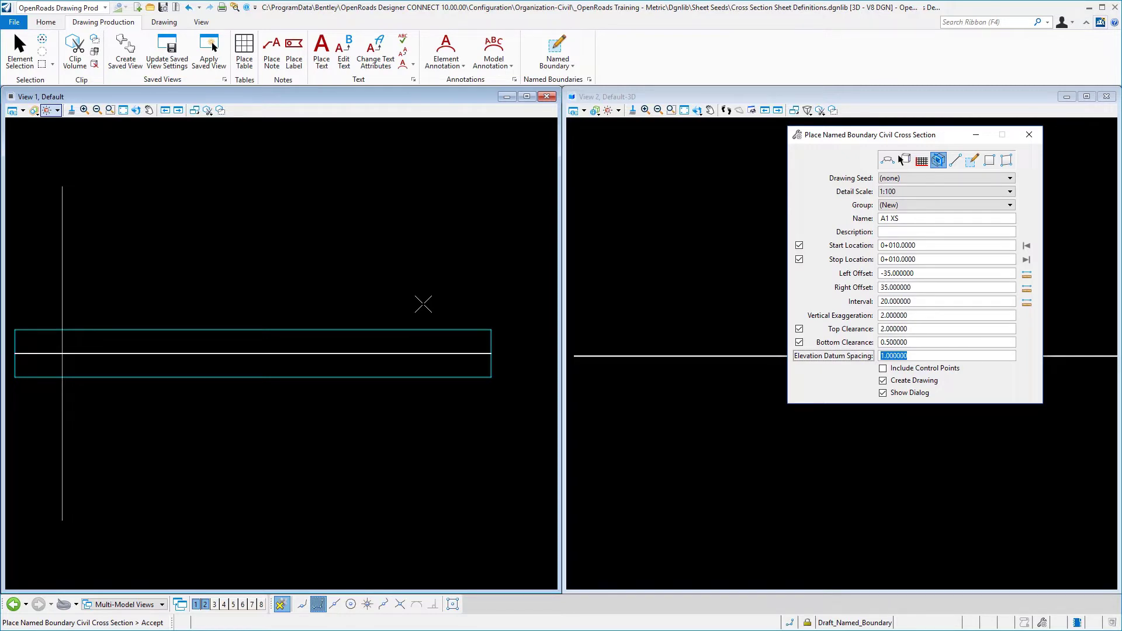
pyautogui.click(423, 304)
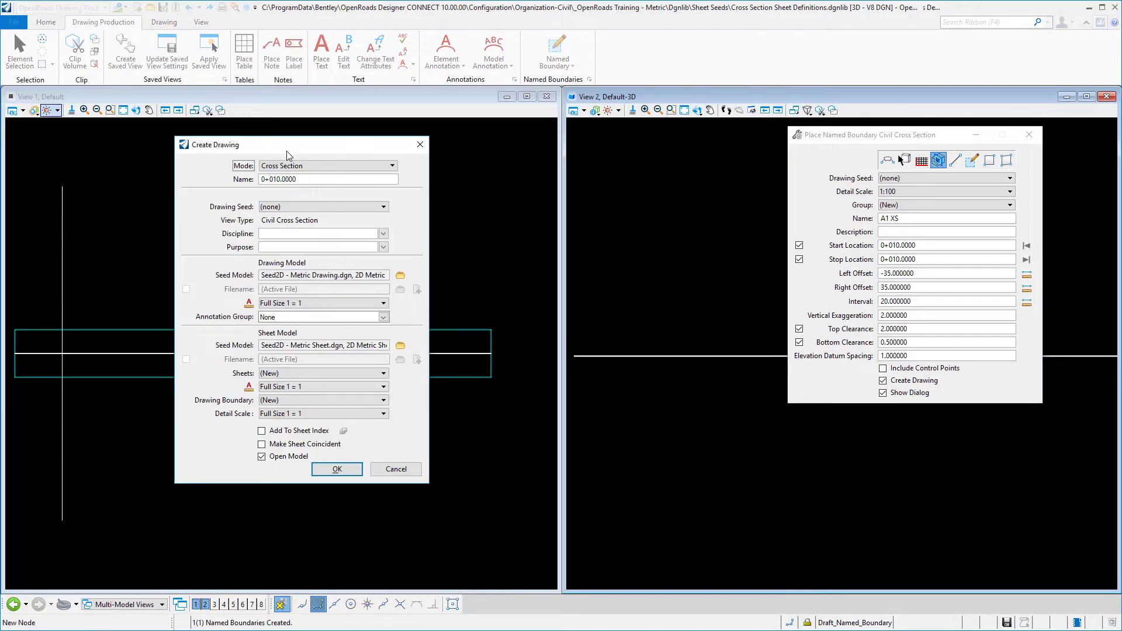
# Step: Set Discipline Civil, Purpose Section View, annotation scale 1:100 and the Grid annotation group
pyautogui.click(383, 234)
pyautogui.click(278, 267)
pyautogui.click(383, 247)
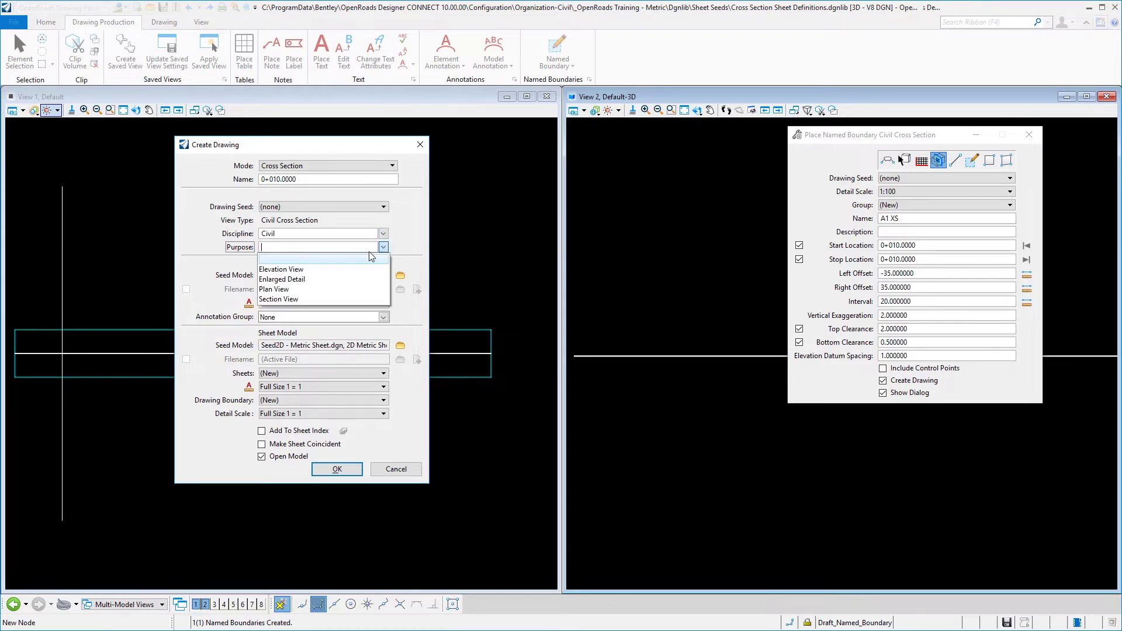
pyautogui.click(298, 299)
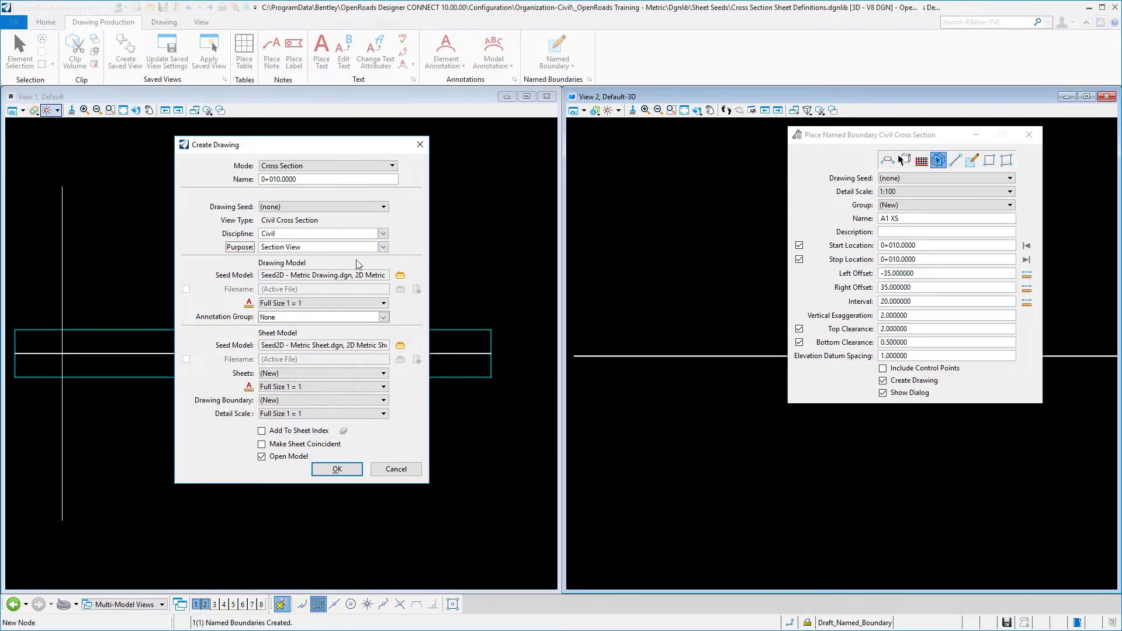
pyautogui.click(384, 303)
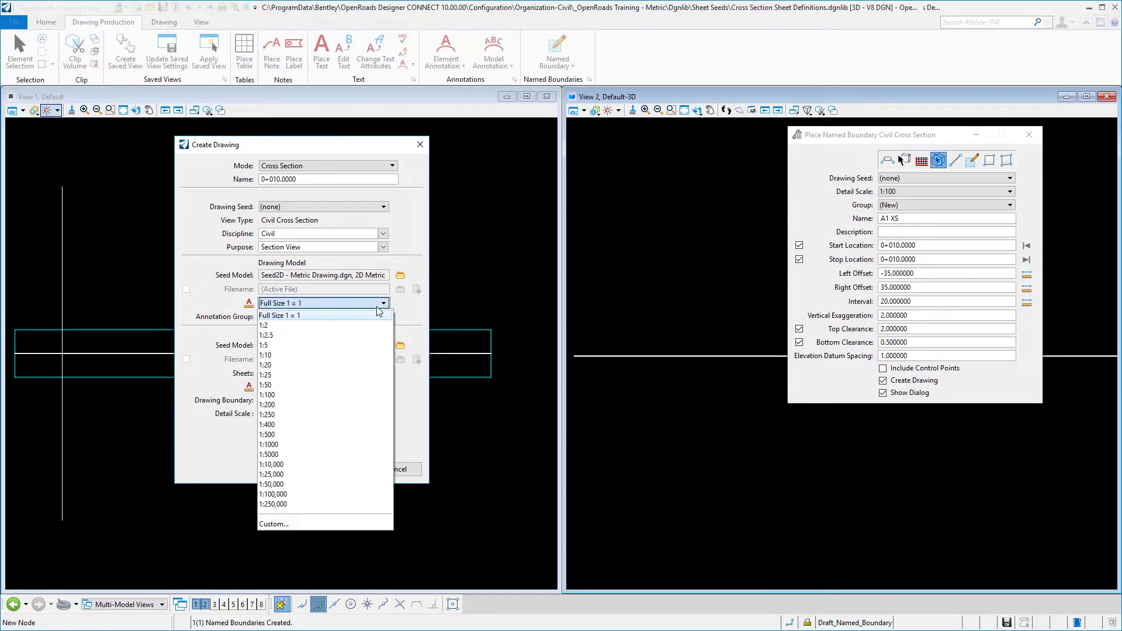
pyautogui.click(283, 395)
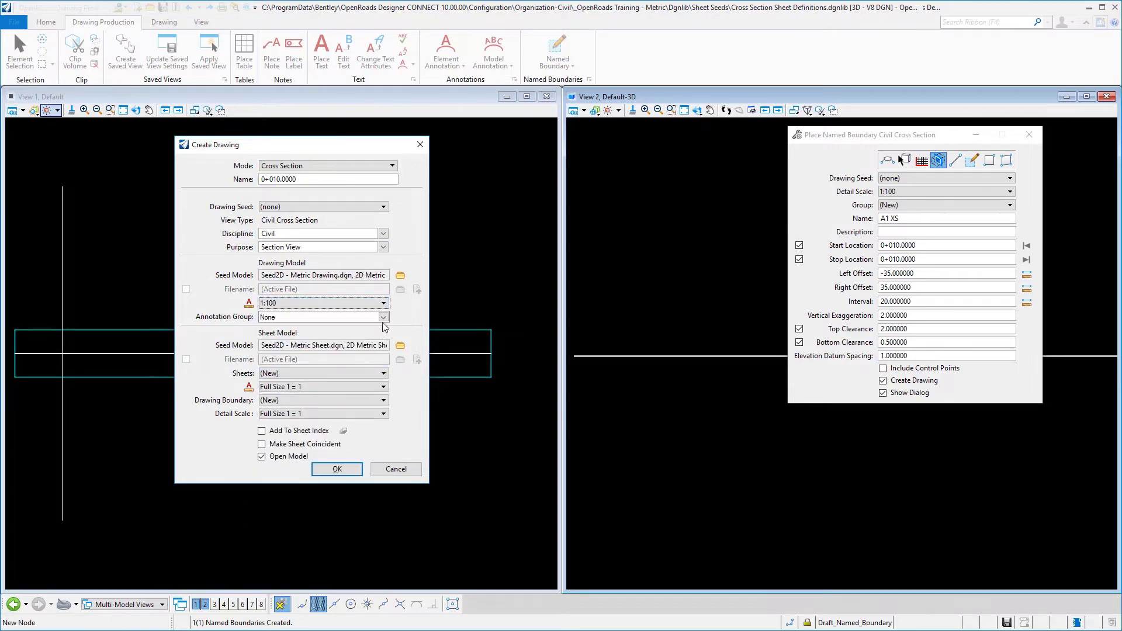
pyautogui.click(384, 317)
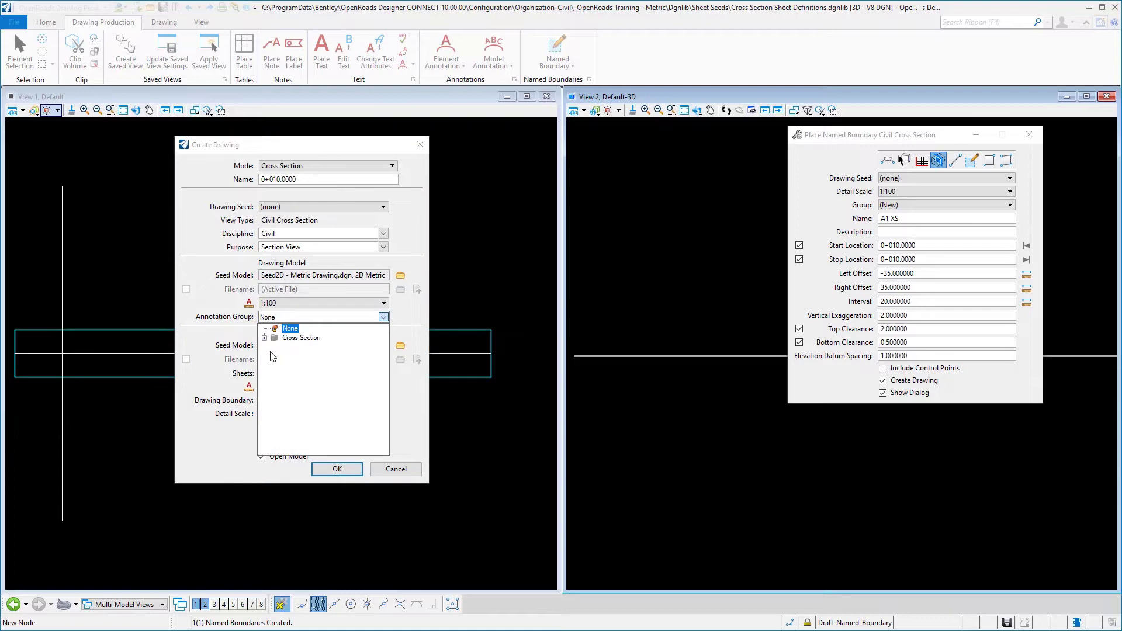
pyautogui.click(265, 338)
pyautogui.click(317, 356)
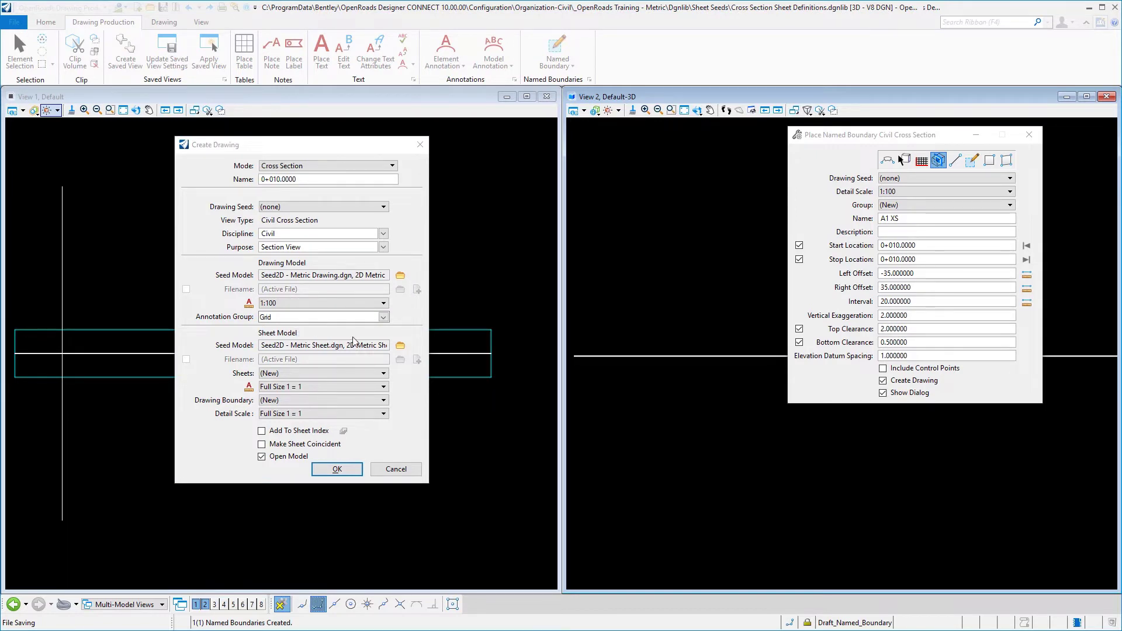
# Step: Use Seed2D - Metric Drawing.dgn as seed, set sheet detail scale 1:100, and name it A1 XS
pyautogui.click(401, 275)
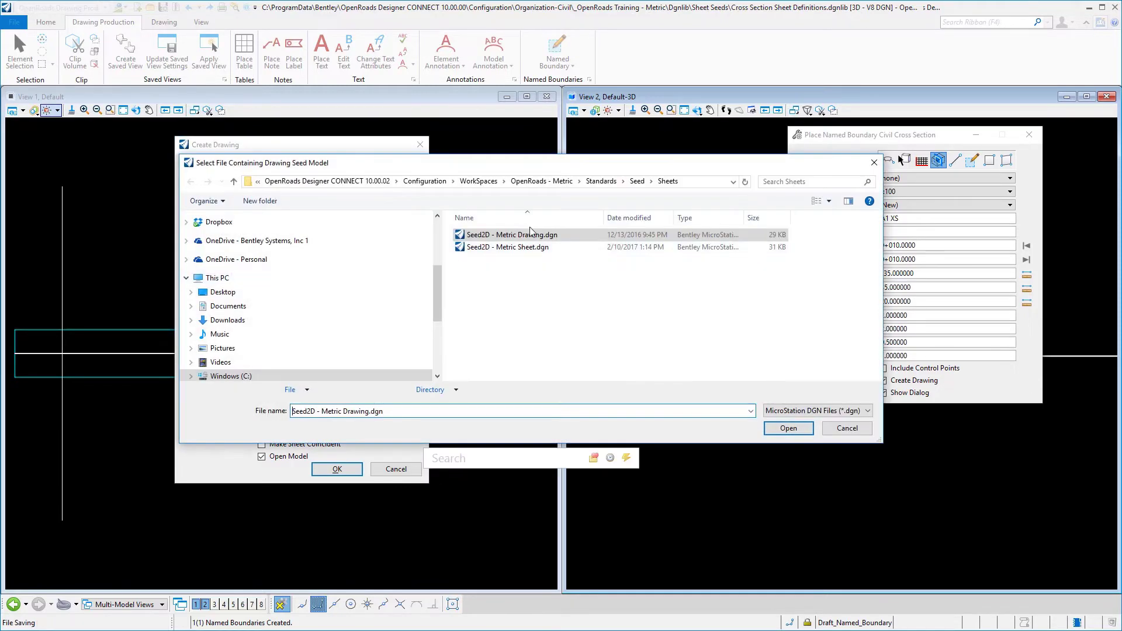
pyautogui.doubleClick(520, 237)
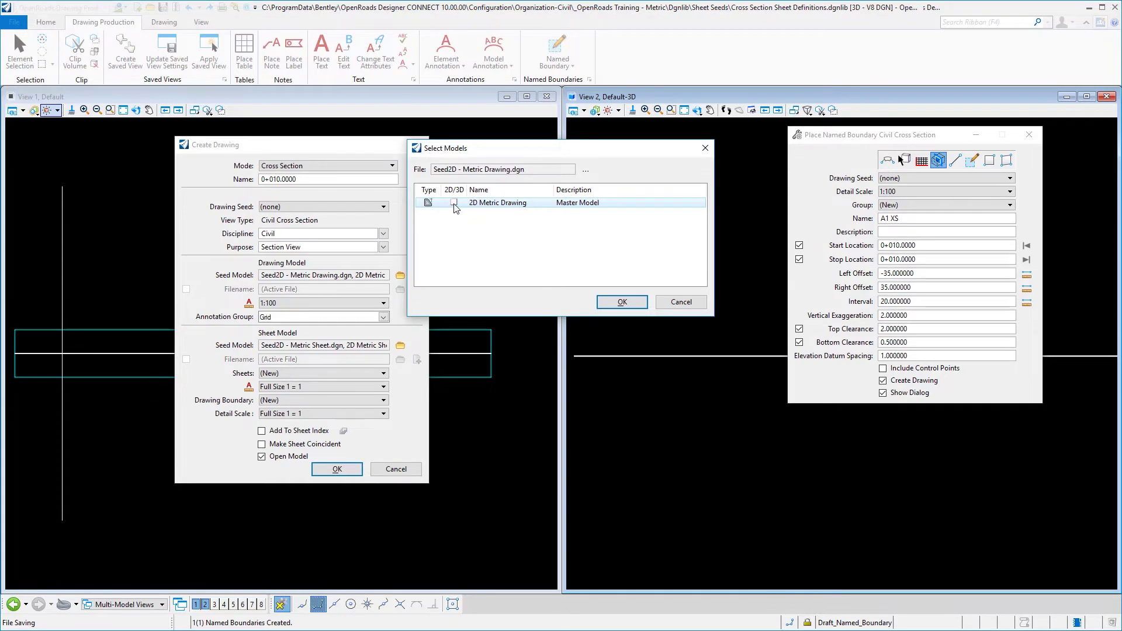
pyautogui.press('Return')
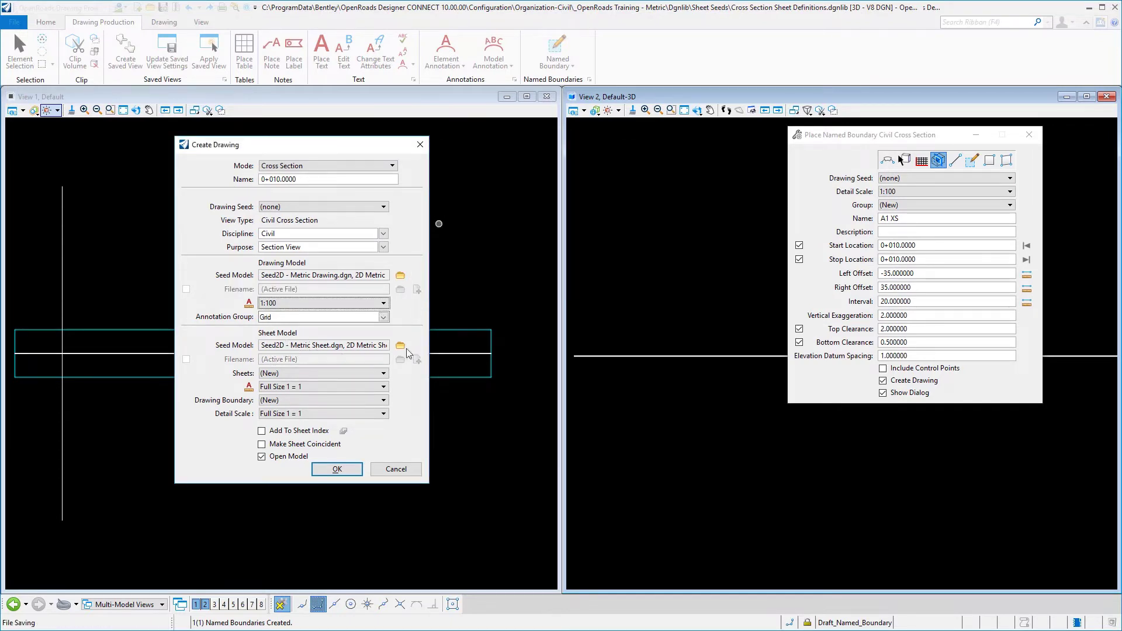
pyautogui.click(301, 413)
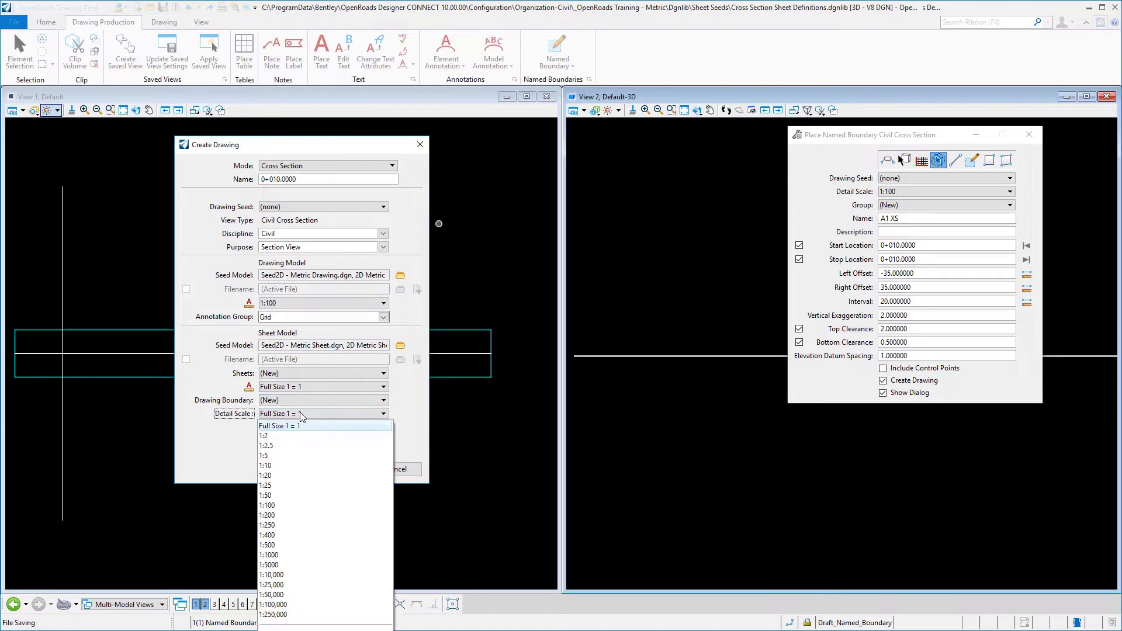
pyautogui.click(282, 505)
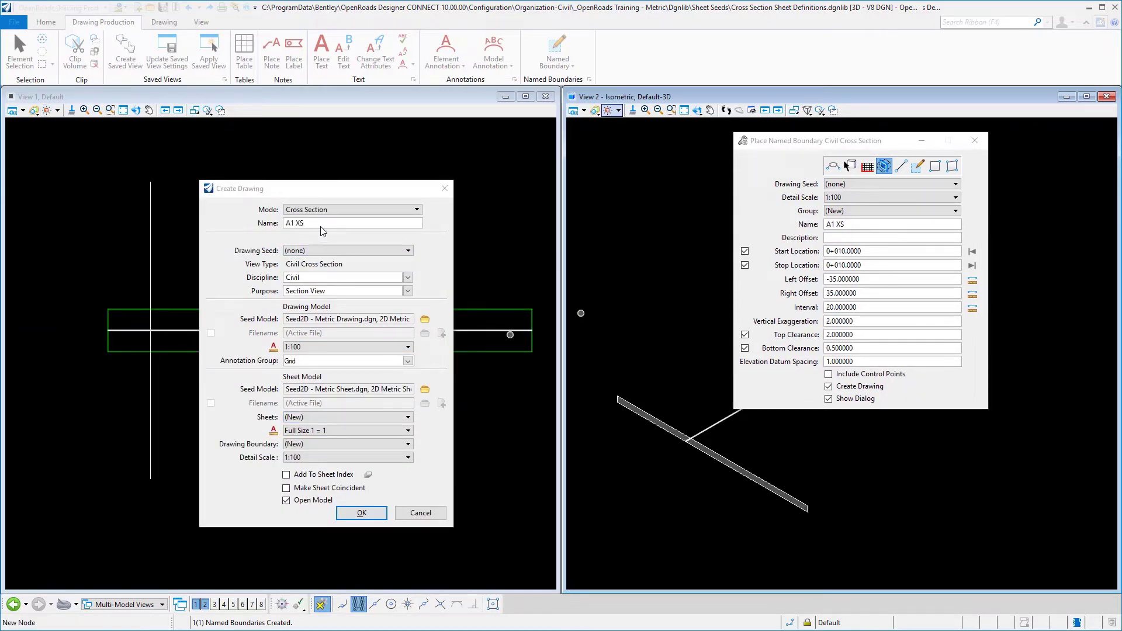
pyautogui.click(321, 225)
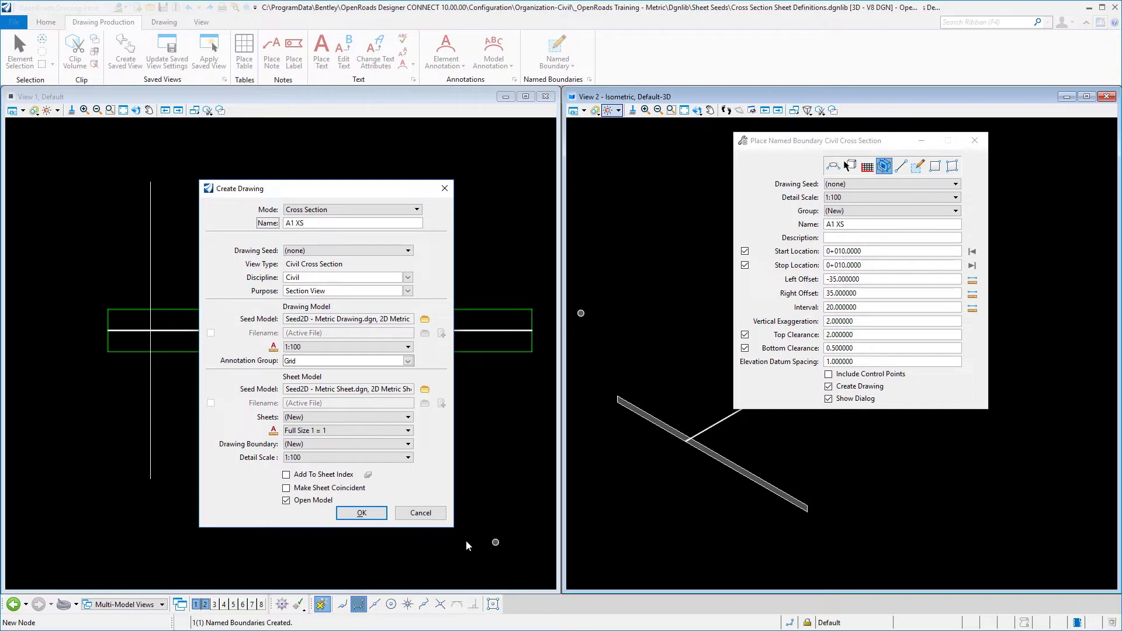
# Step: Create the drawing and place the A1 border cell from Cross Section Border.cel on the sheet
pyautogui.click(374, 518)
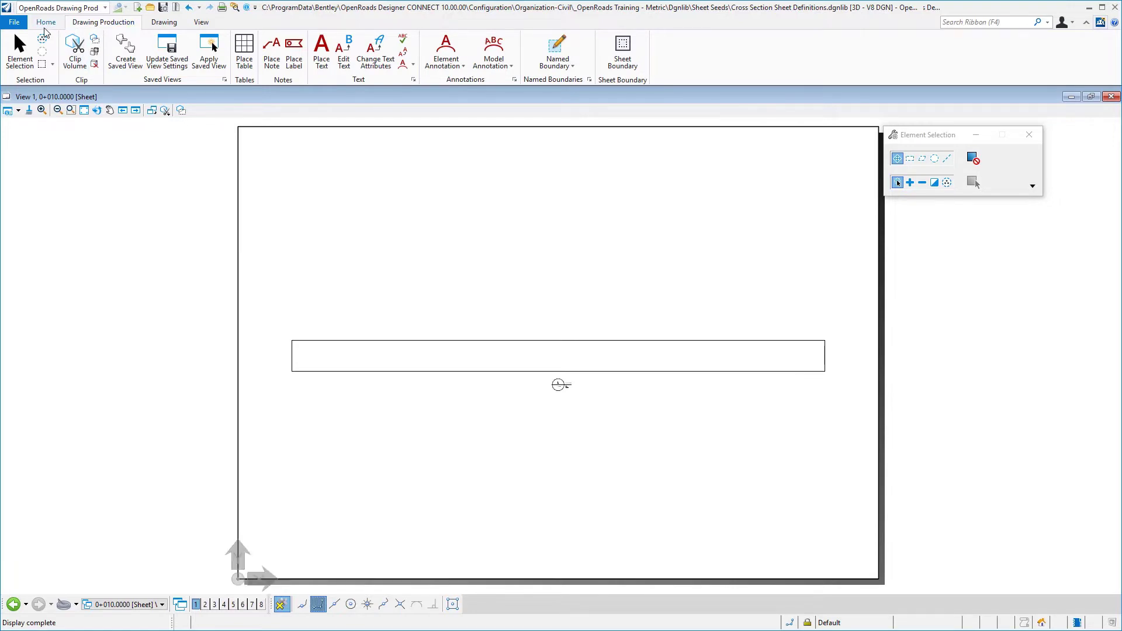
pyautogui.click(152, 24)
pyautogui.click(515, 64)
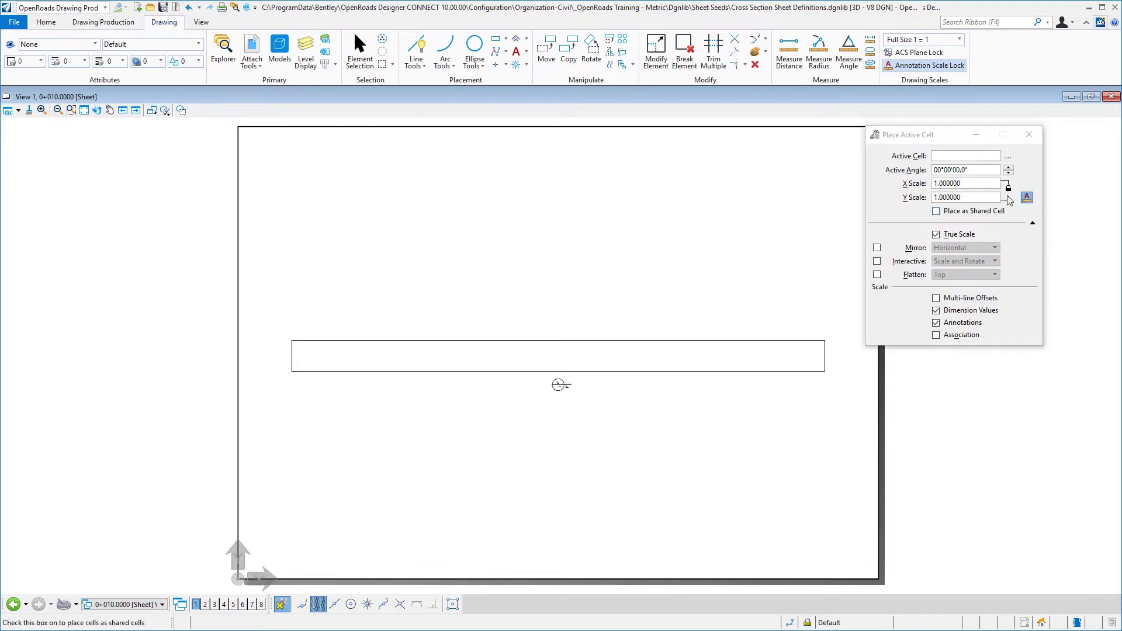
pyautogui.click(1009, 159)
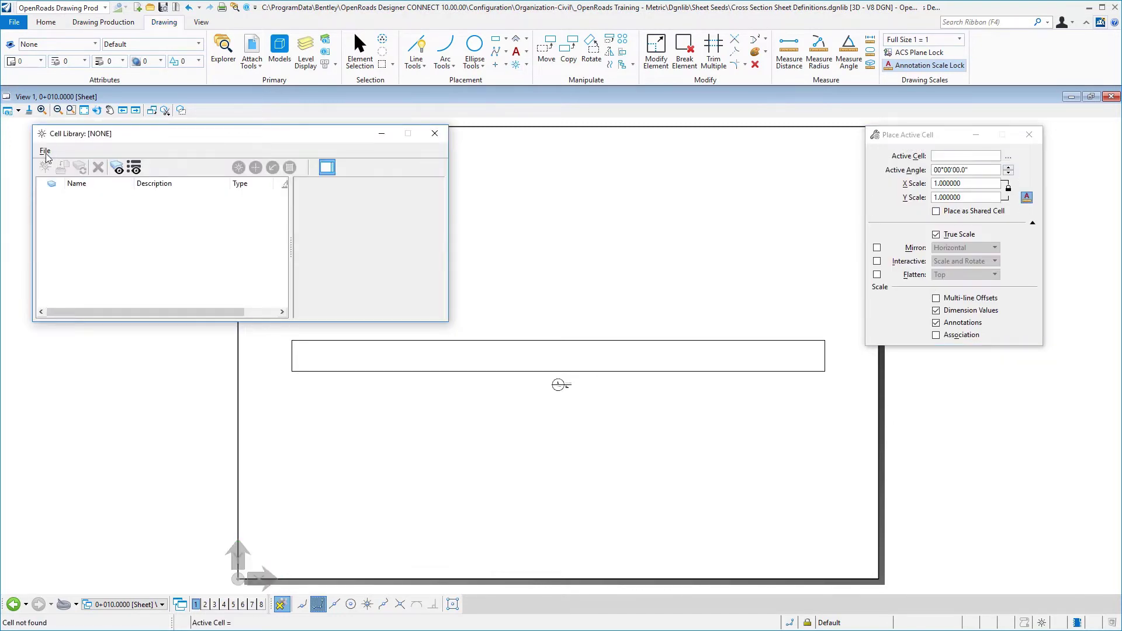
pyautogui.click(45, 152)
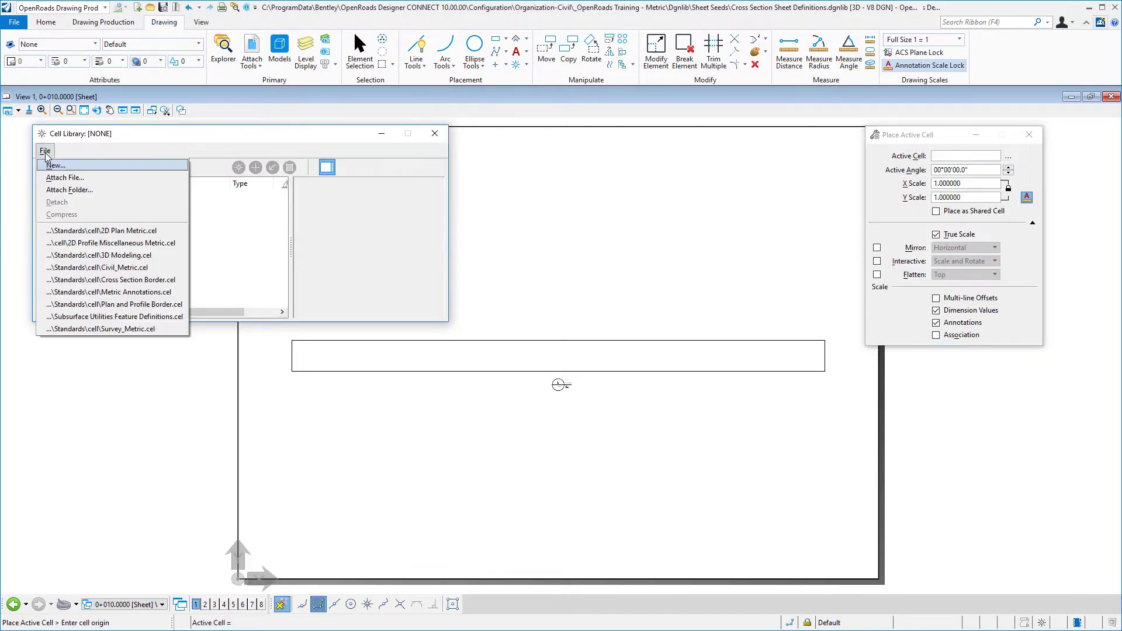
pyautogui.click(128, 281)
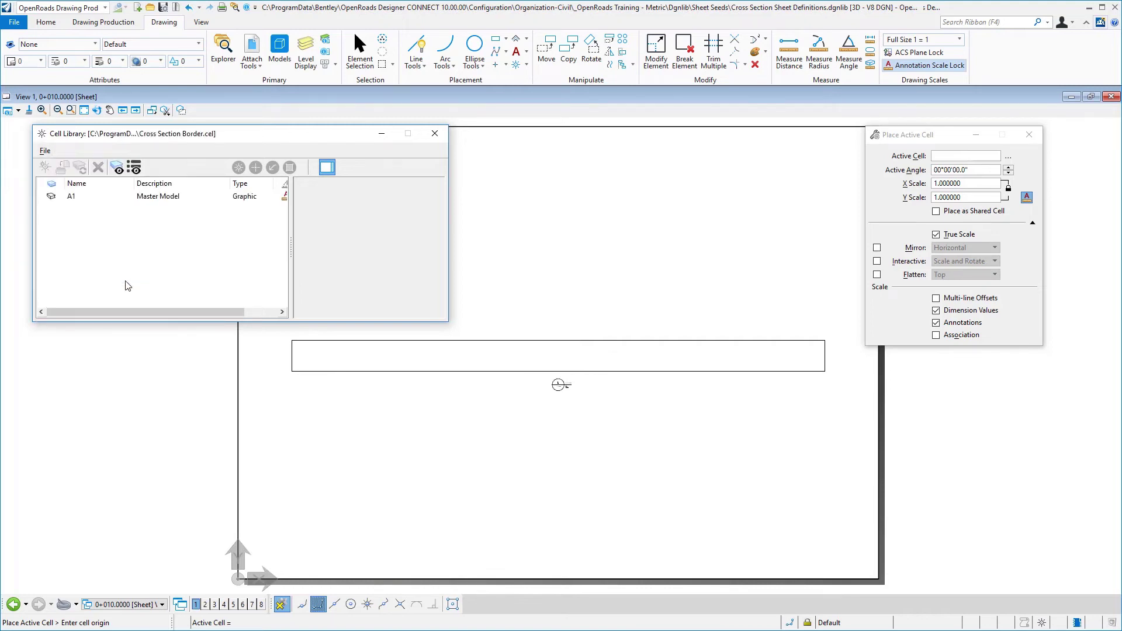
pyautogui.click(74, 199)
pyautogui.doubleClick(74, 198)
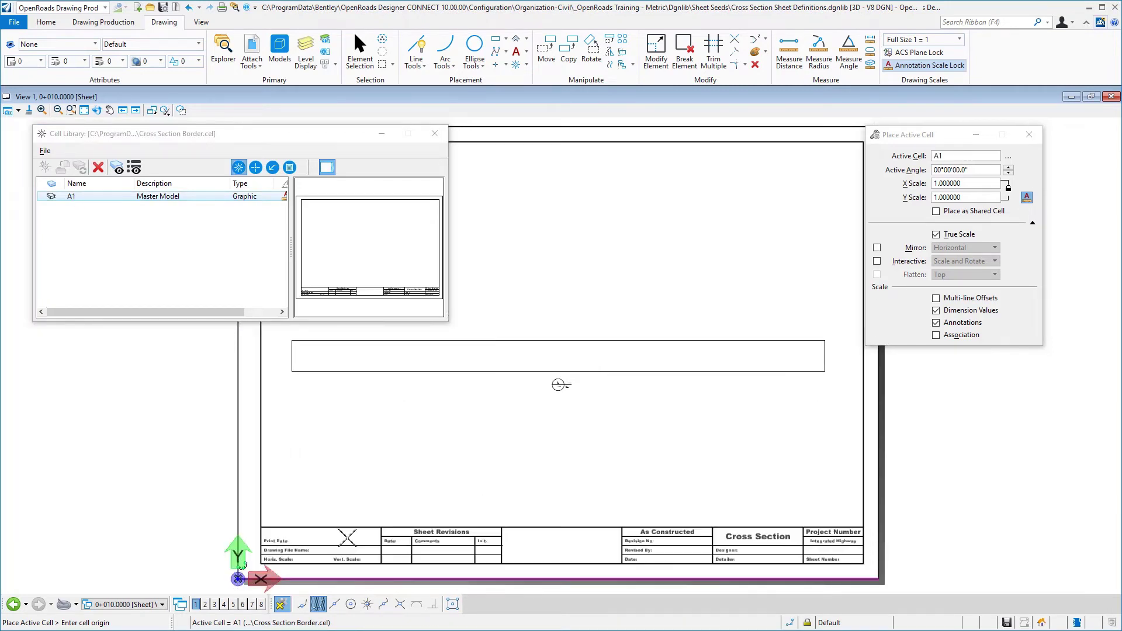
pyautogui.press('Escape')
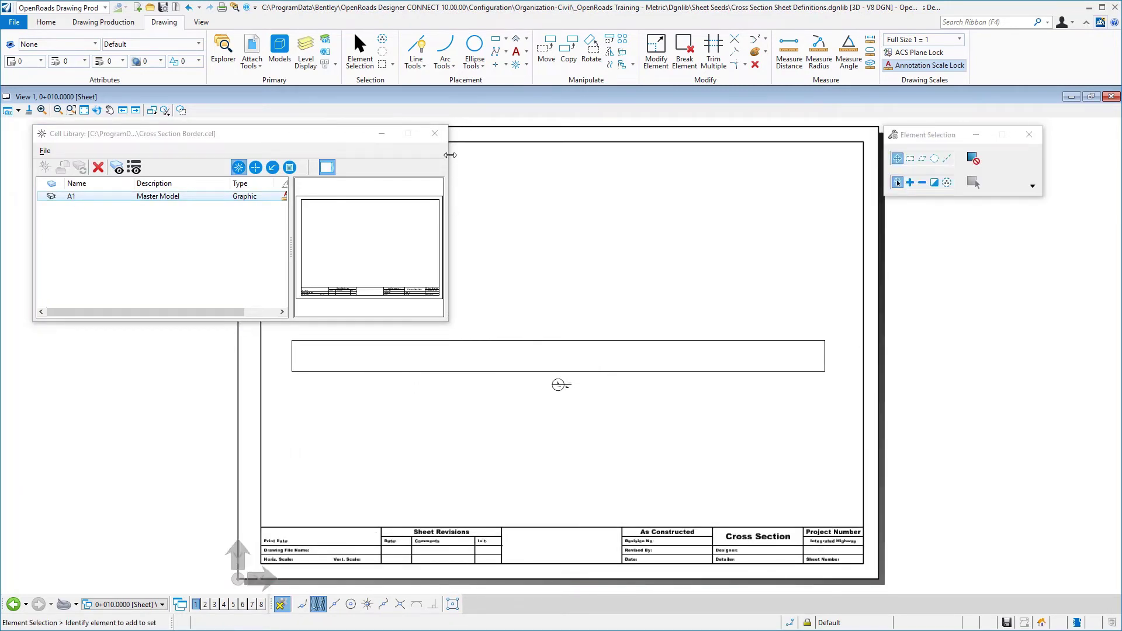
# Step: Move the attached reference down to sit just above the title block
pyautogui.click(435, 134)
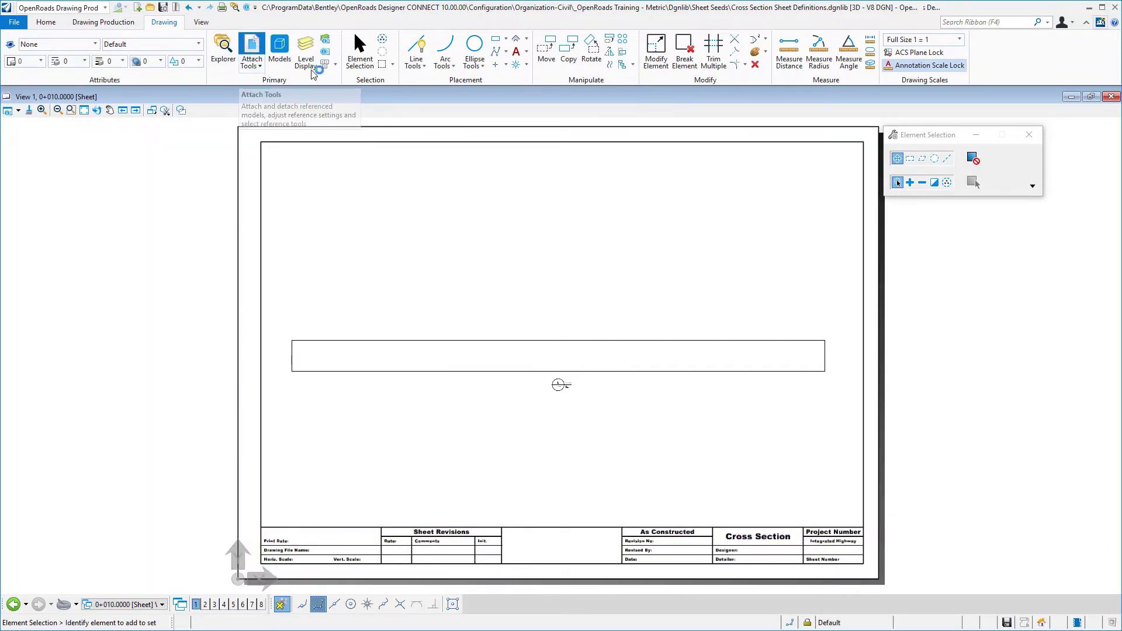
pyautogui.click(252, 53)
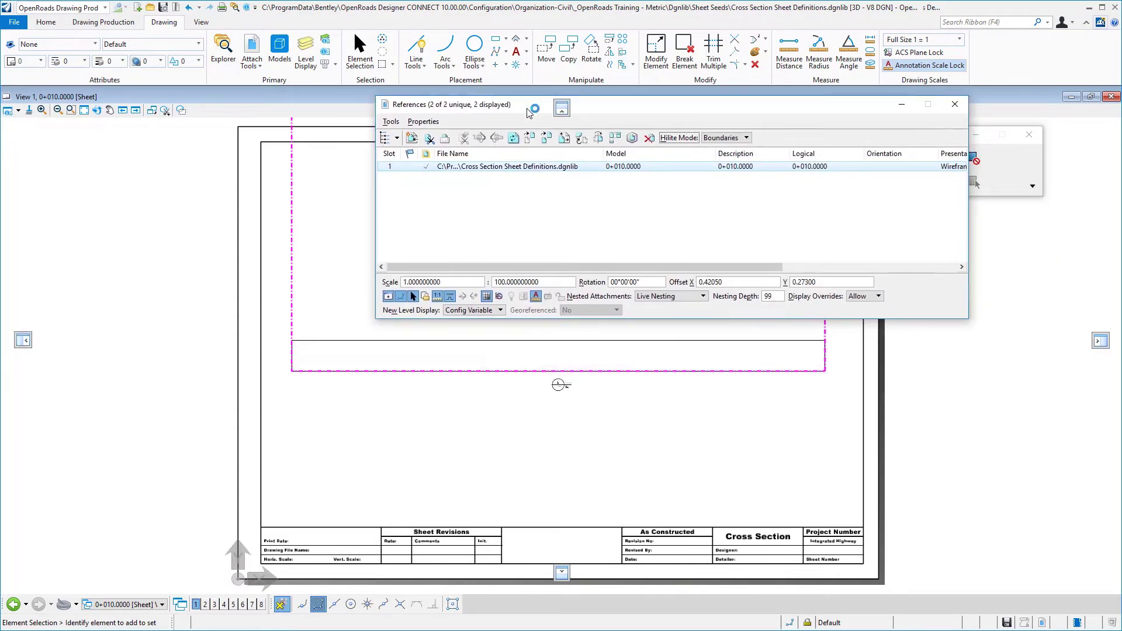
pyautogui.click(531, 144)
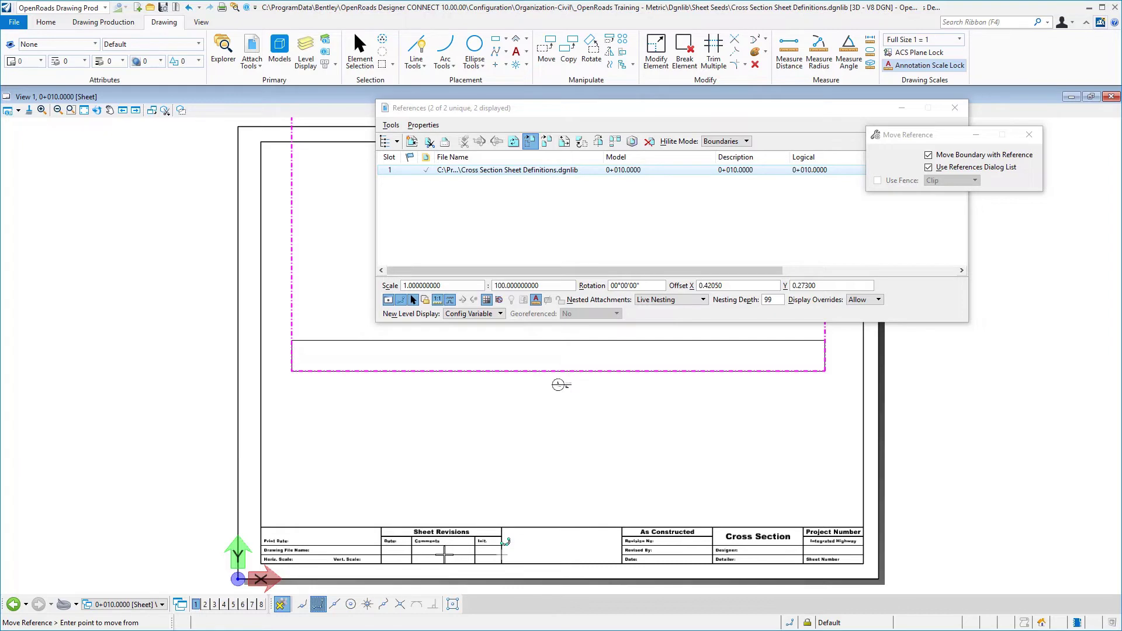
pyautogui.click(334, 604)
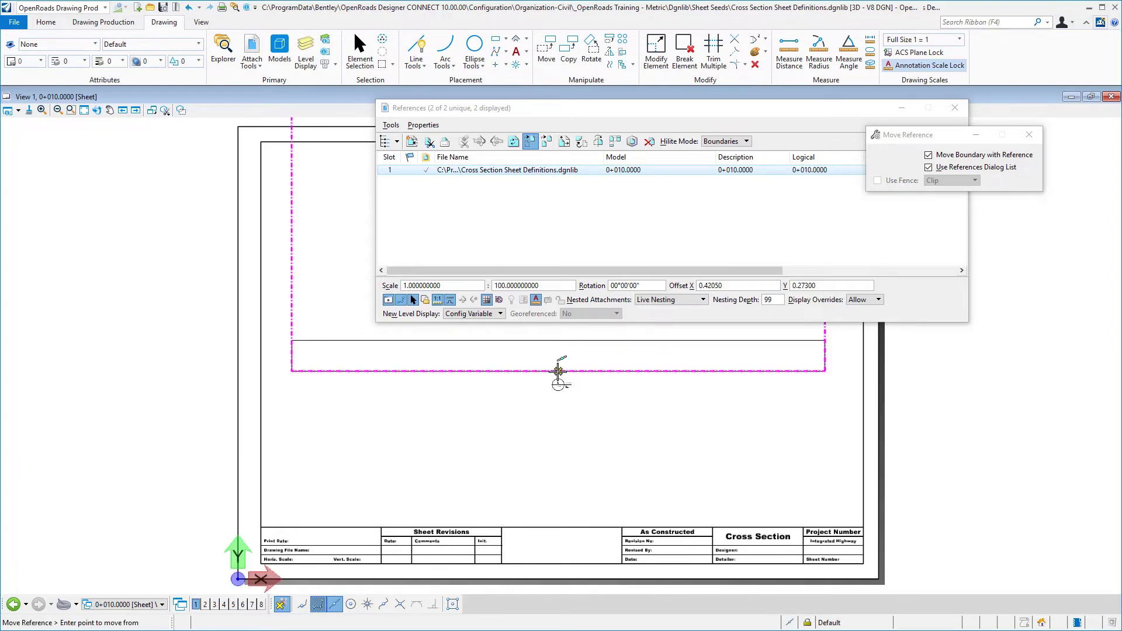
pyautogui.click(558, 371)
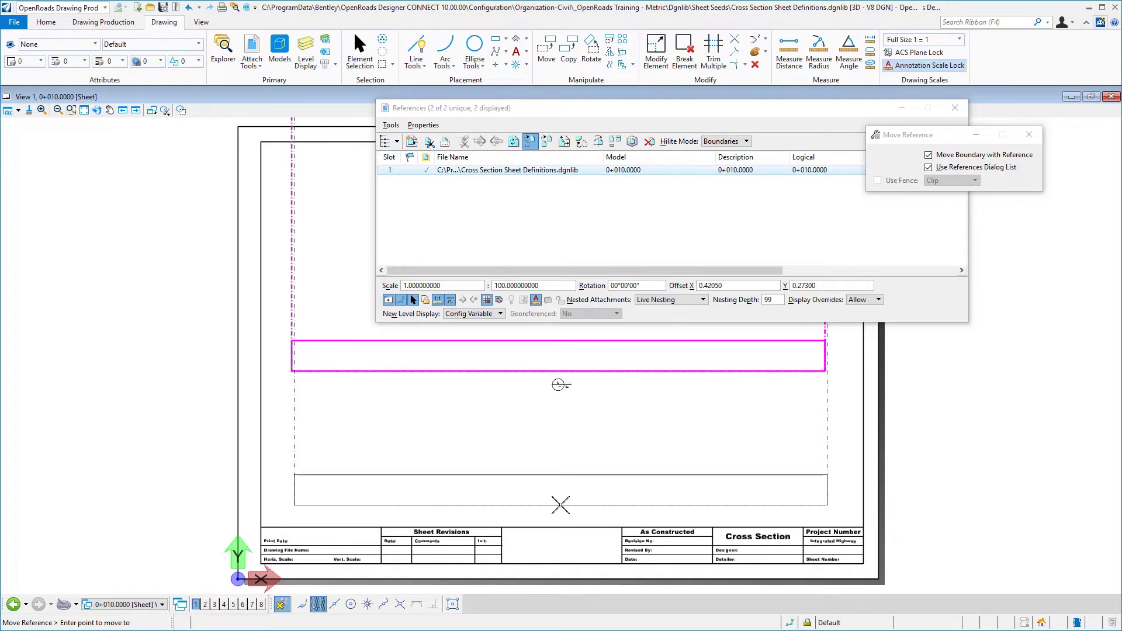
pyautogui.click(561, 519)
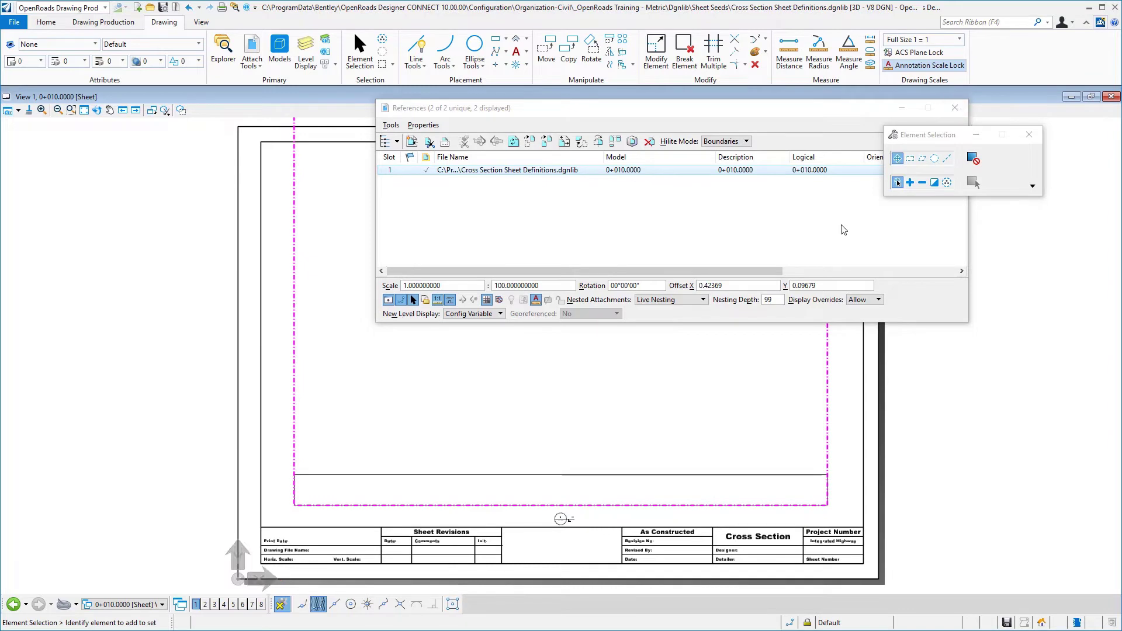
# Step: Reposition the drawing boundary over the section area and pull its left edge inward
pyautogui.click(959, 119)
pyautogui.click(954, 107)
pyautogui.click(561, 519)
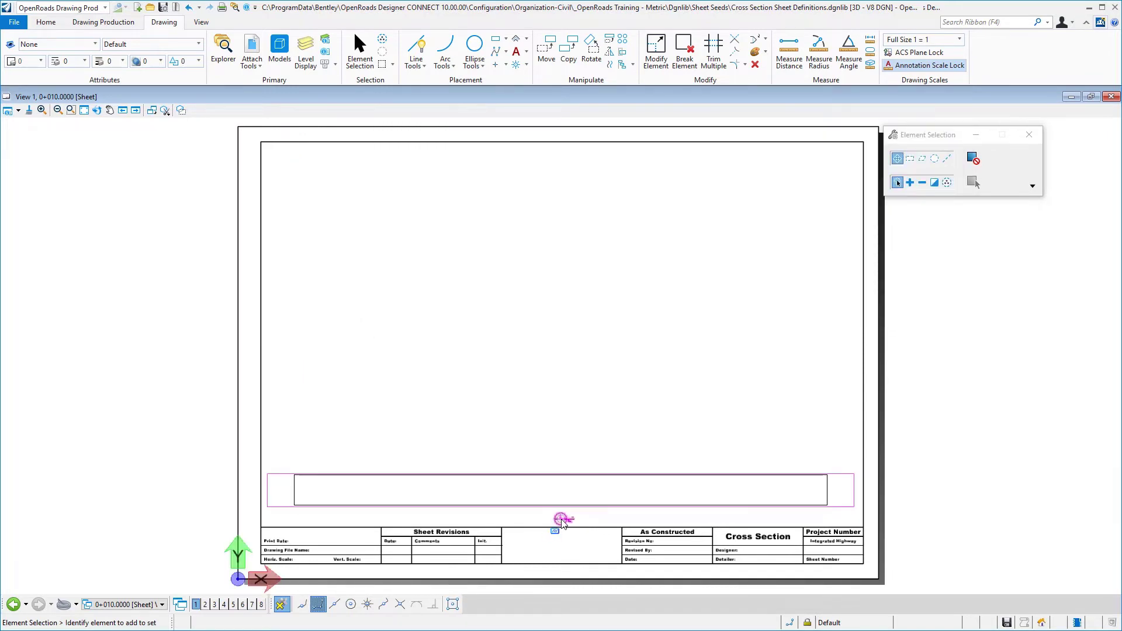
pyautogui.moveTo(267, 517); pyautogui.dragTo(205, 495)
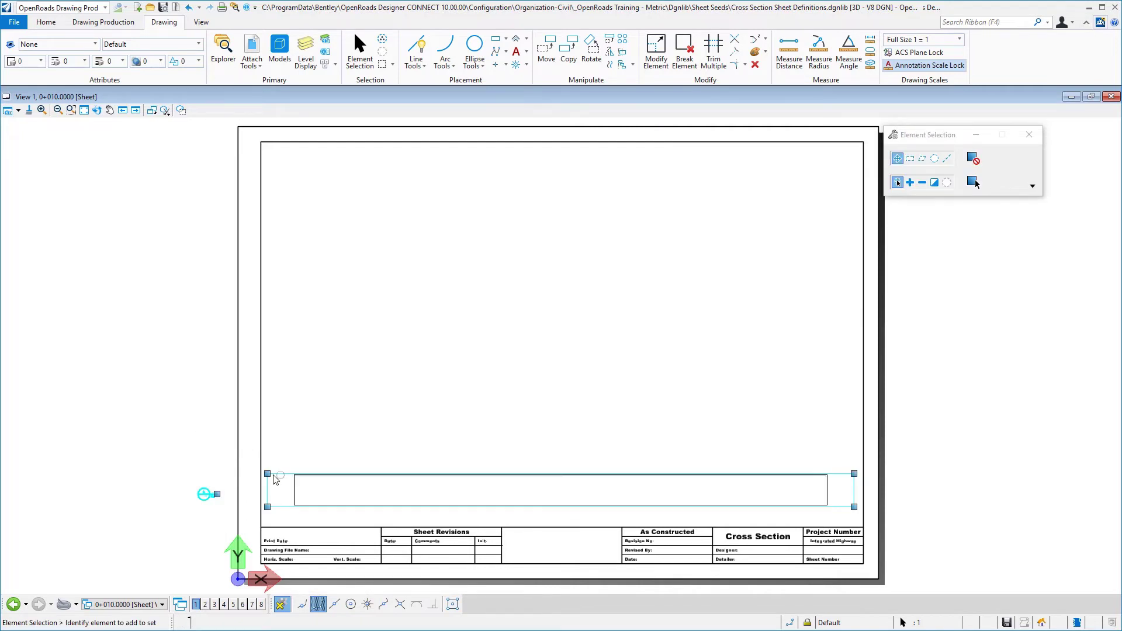
pyautogui.moveTo(268, 472); pyautogui.dragTo(296, 476)
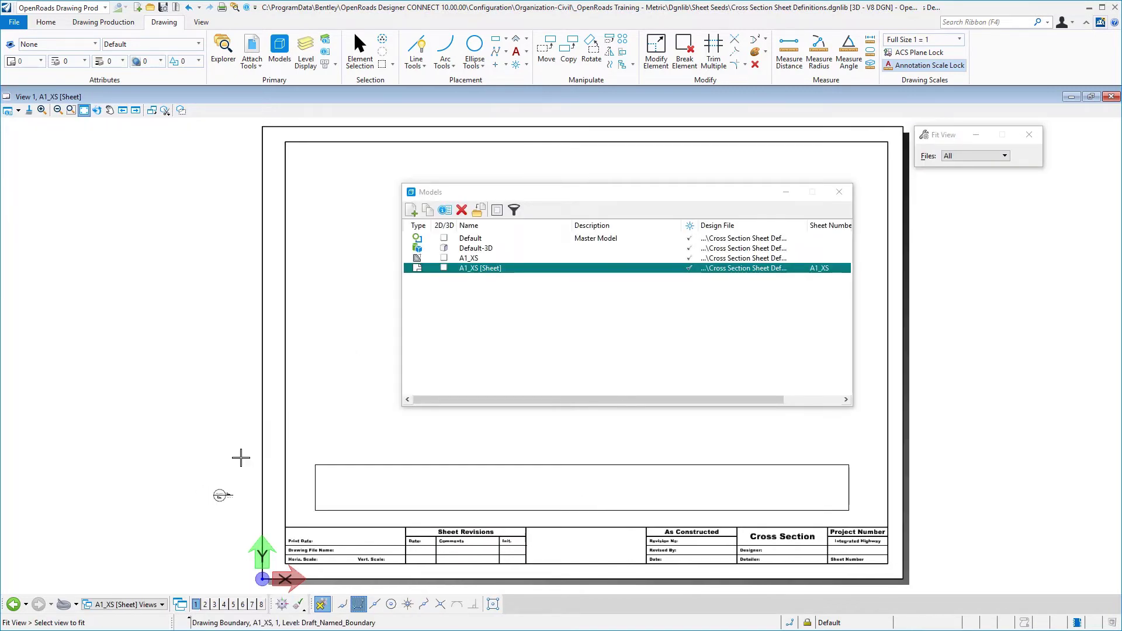
# Step: Review the A1_XS sheet model's properties, including annotation cell placement, then close Models
pyautogui.click(447, 214)
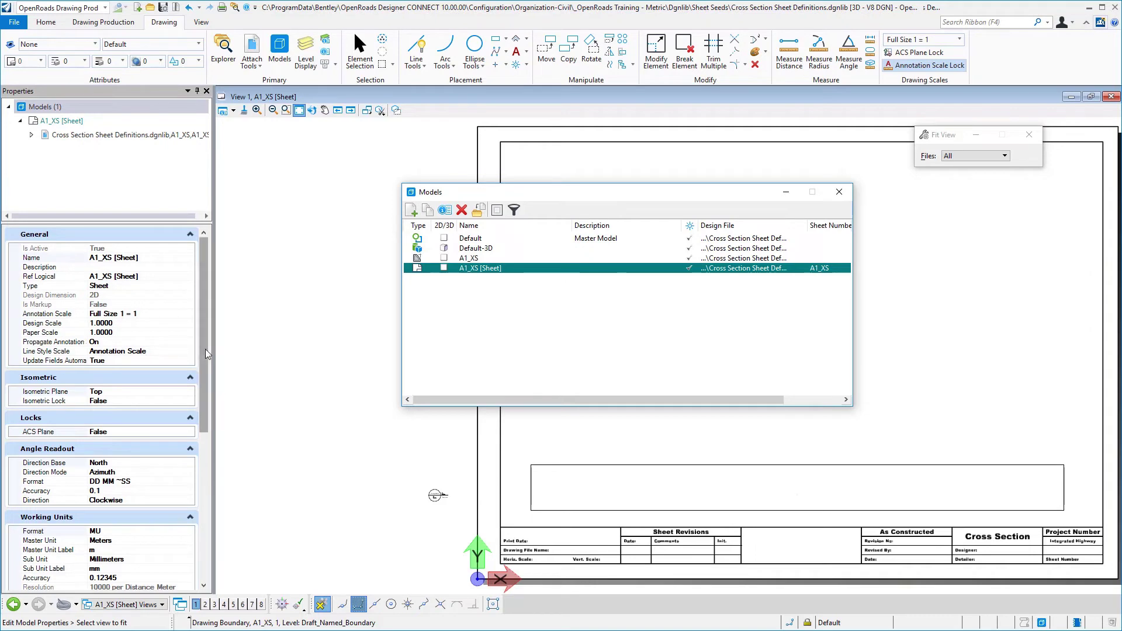
pyautogui.moveTo(207, 353); pyautogui.dragTo(200, 516)
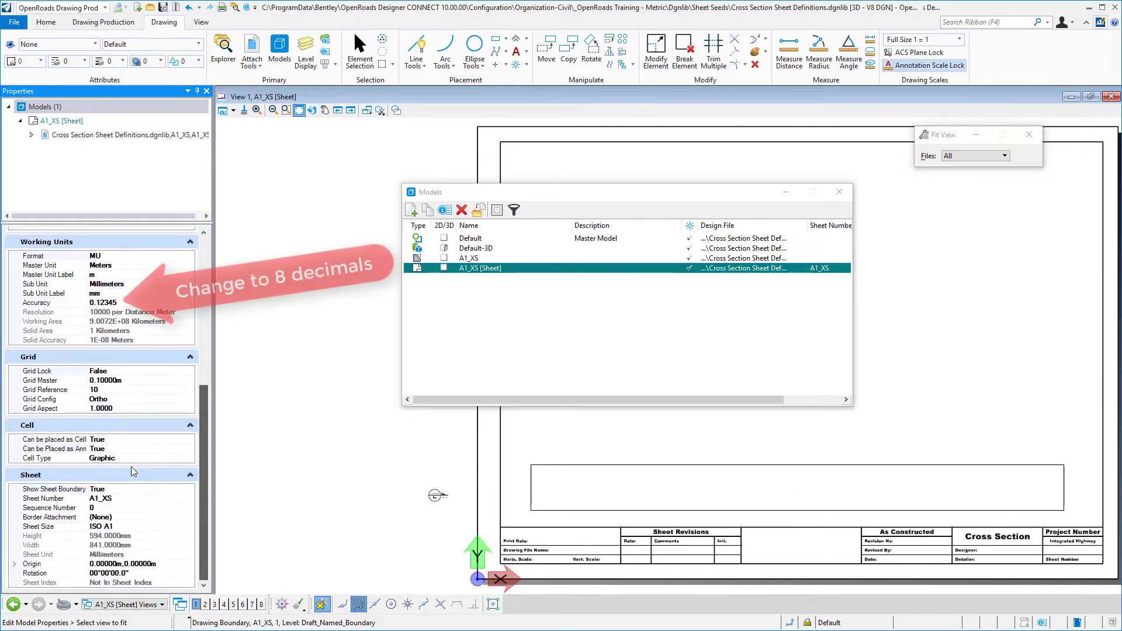
pyautogui.click(94, 448)
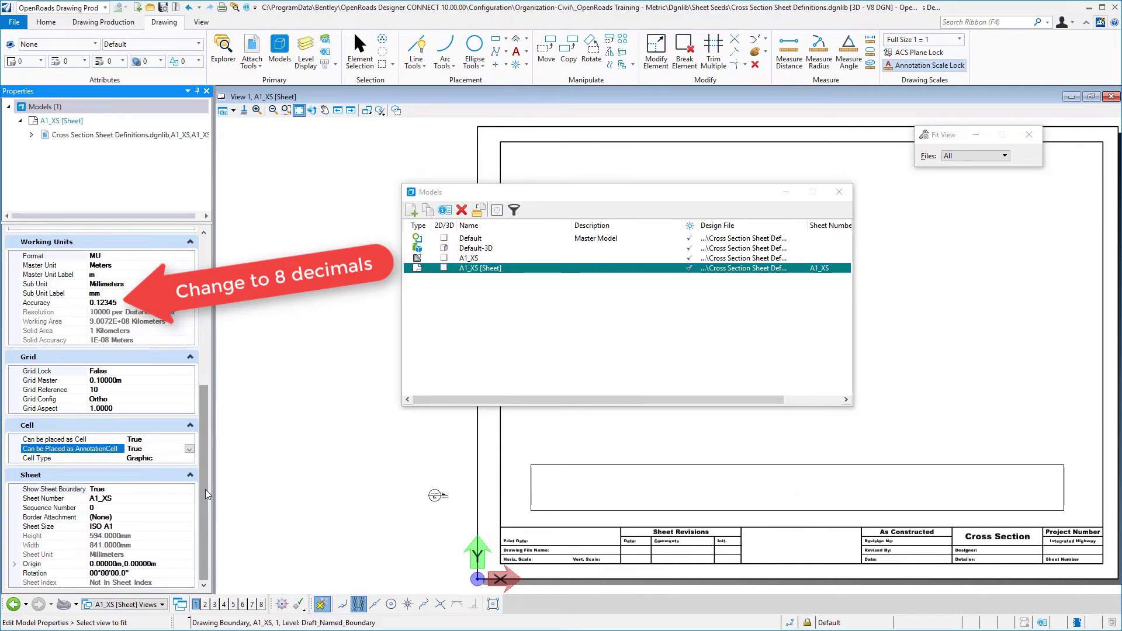
pyautogui.moveTo(208, 471); pyautogui.dragTo(223, 342)
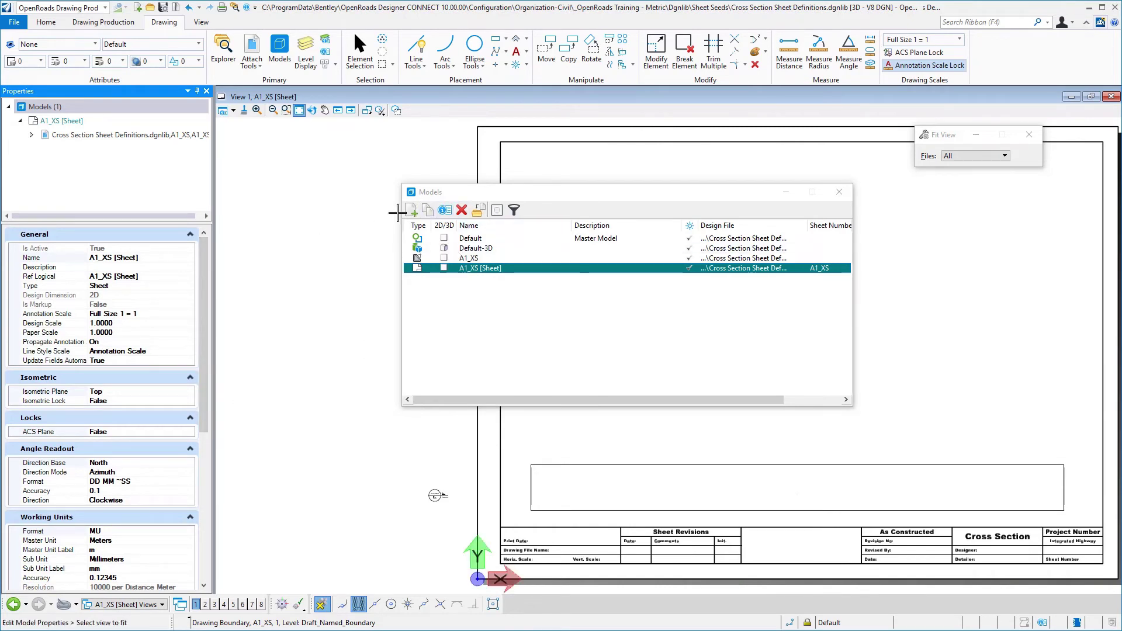
pyautogui.click(839, 192)
# Step: Select the drawing boundary and review its Civil Cross Section type and 1:100 detail scale
pyautogui.rightClick(387, 371)
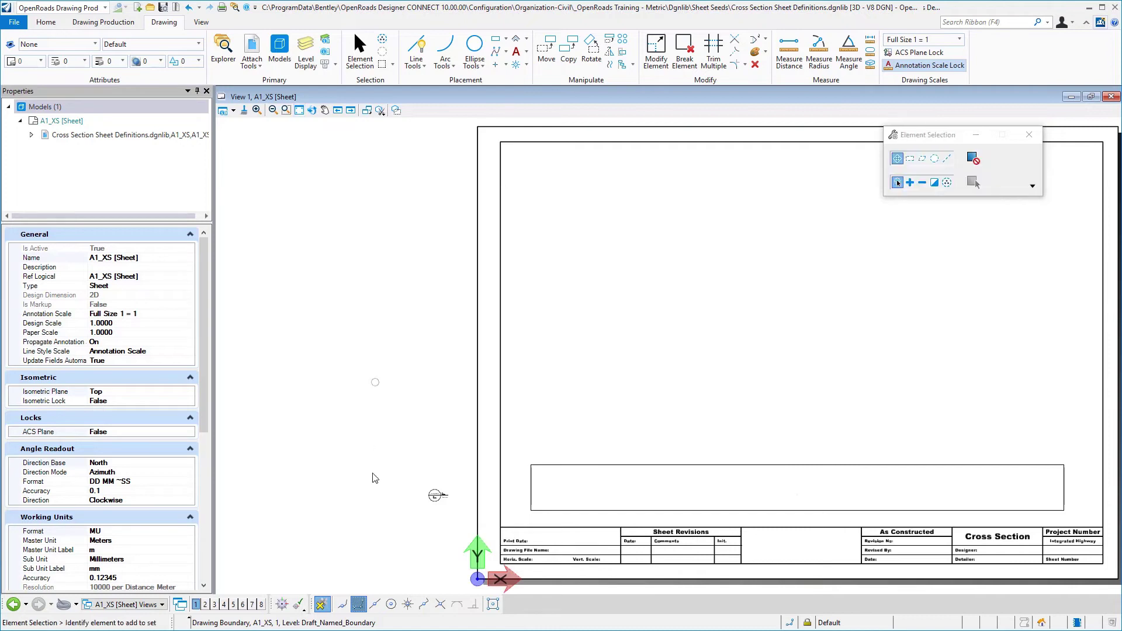
pyautogui.click(436, 498)
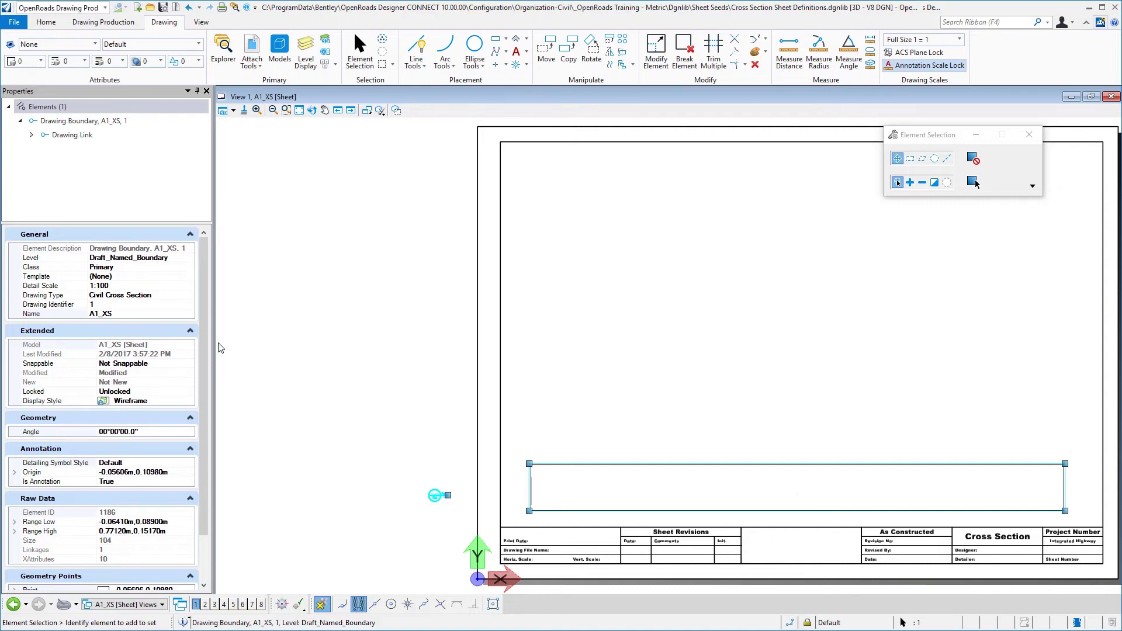
pyautogui.scroll(-1, 204, 363)
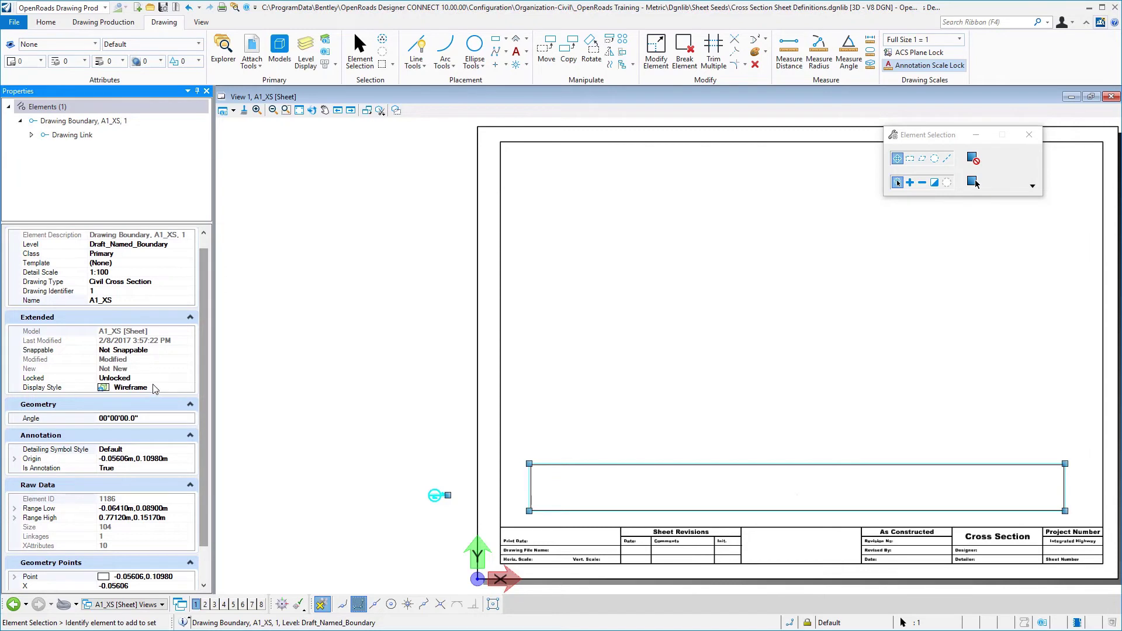
pyautogui.scroll(-3, 204, 387)
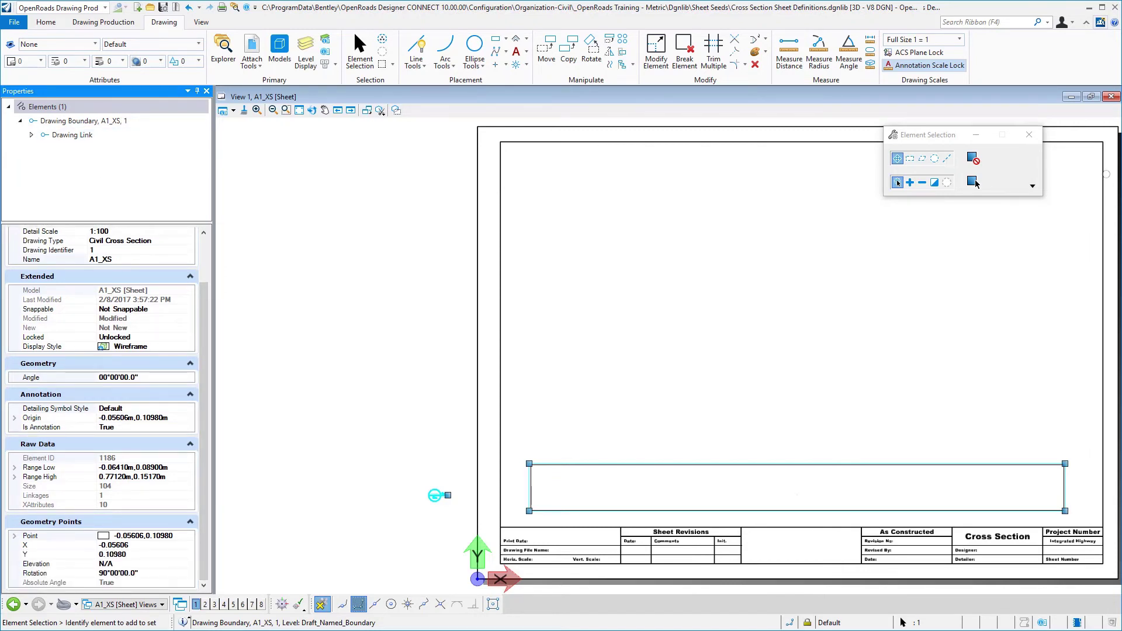
# Step: Set Can be Placed as Annotation Cell to True on the A1_XS drawing model, then close Models
pyautogui.click(280, 50)
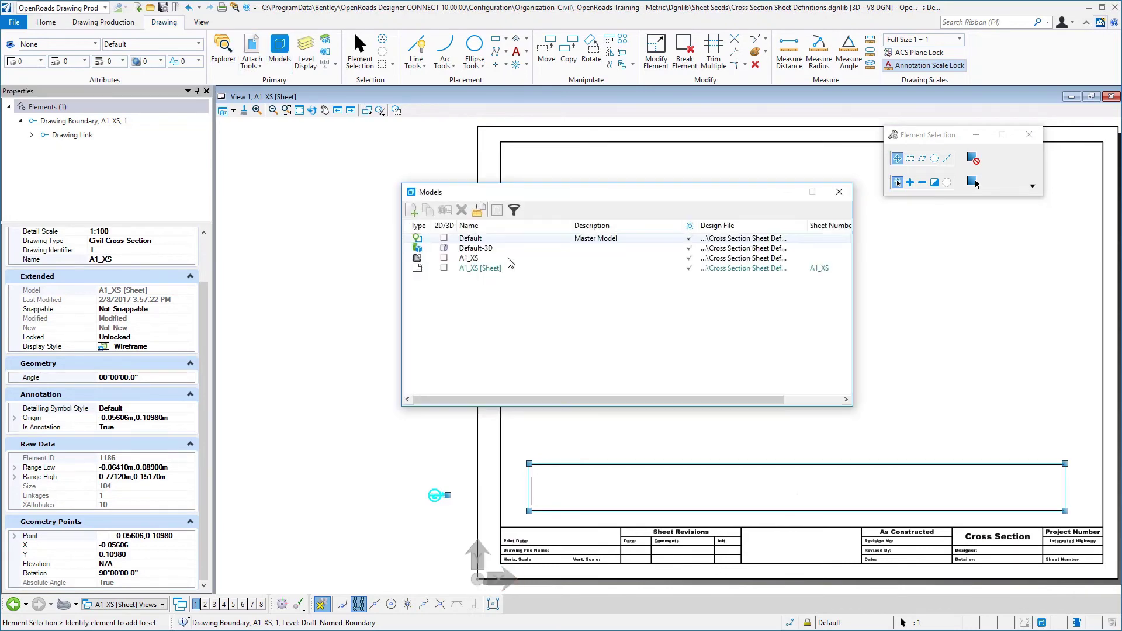
pyautogui.doubleClick(483, 259)
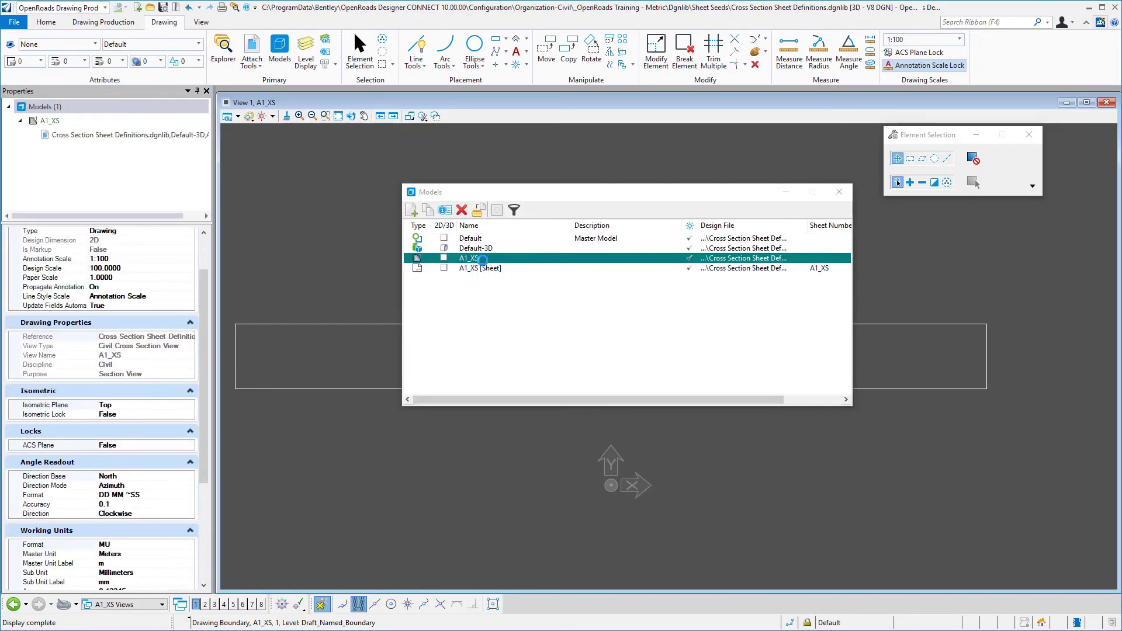
pyautogui.click(445, 210)
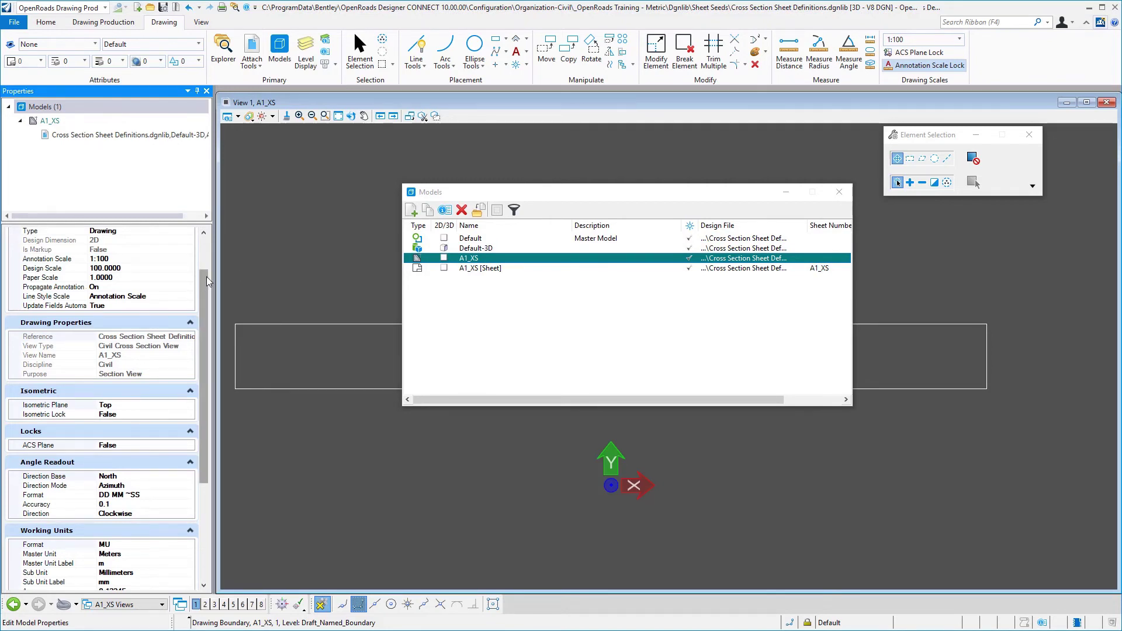
pyautogui.scroll(1, 209, 280)
pyautogui.scroll(1, 211, 260)
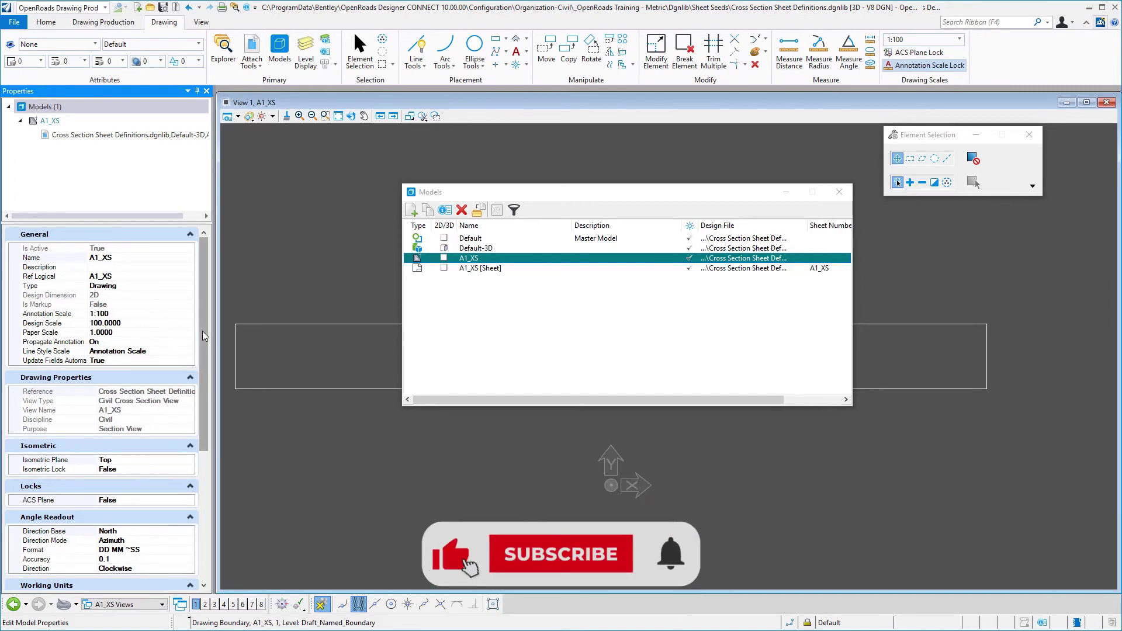
pyautogui.moveTo(204, 336); pyautogui.dragTo(207, 495)
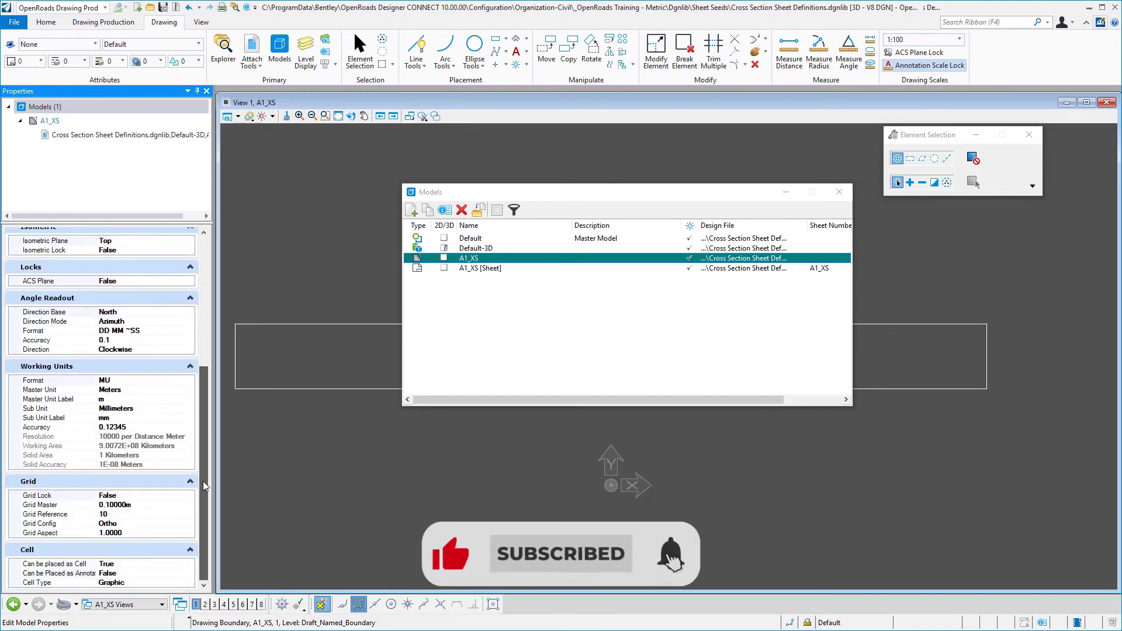
pyautogui.doubleClick(137, 573)
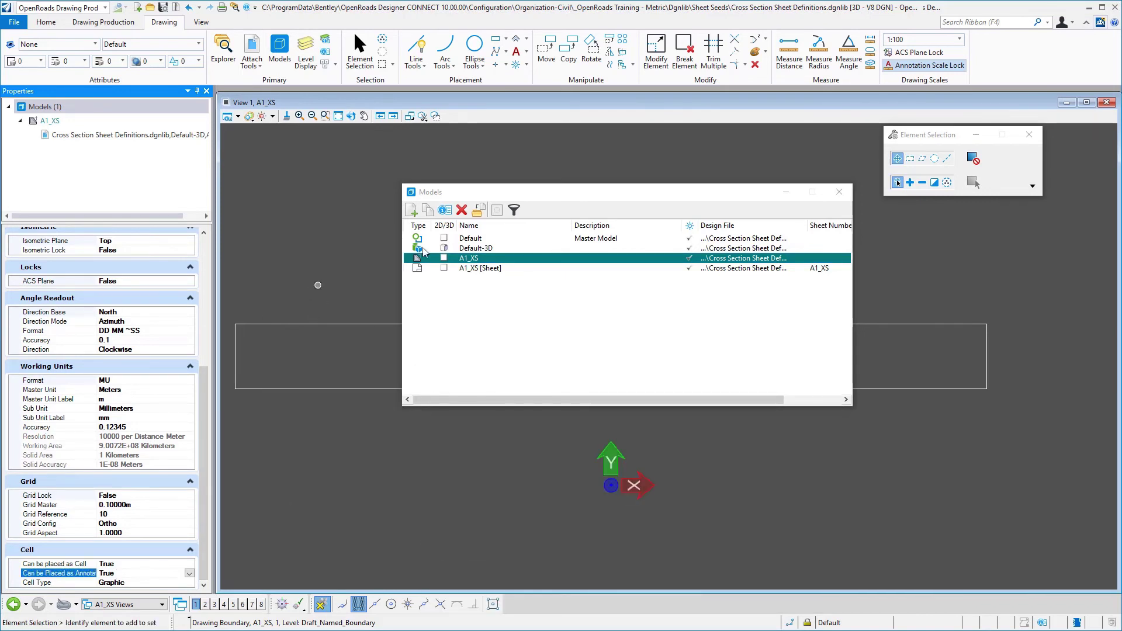
pyautogui.click(839, 192)
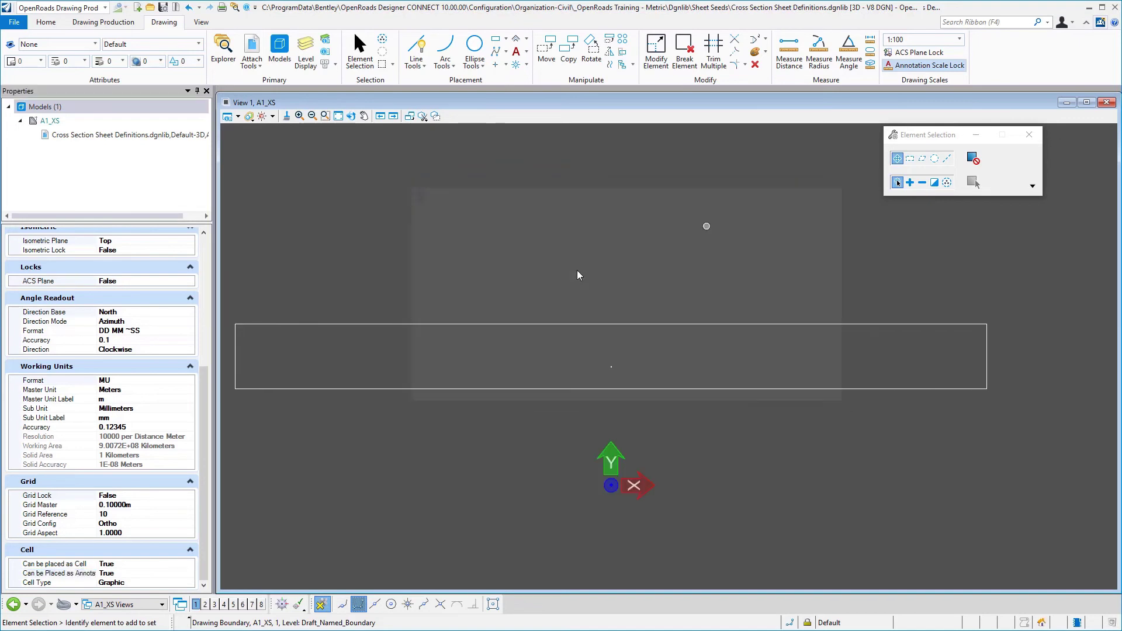
# Step: Select the 0+060.0000 named boundary and expand its Pattern Parameters, Material and Groups properties
pyautogui.click(571, 325)
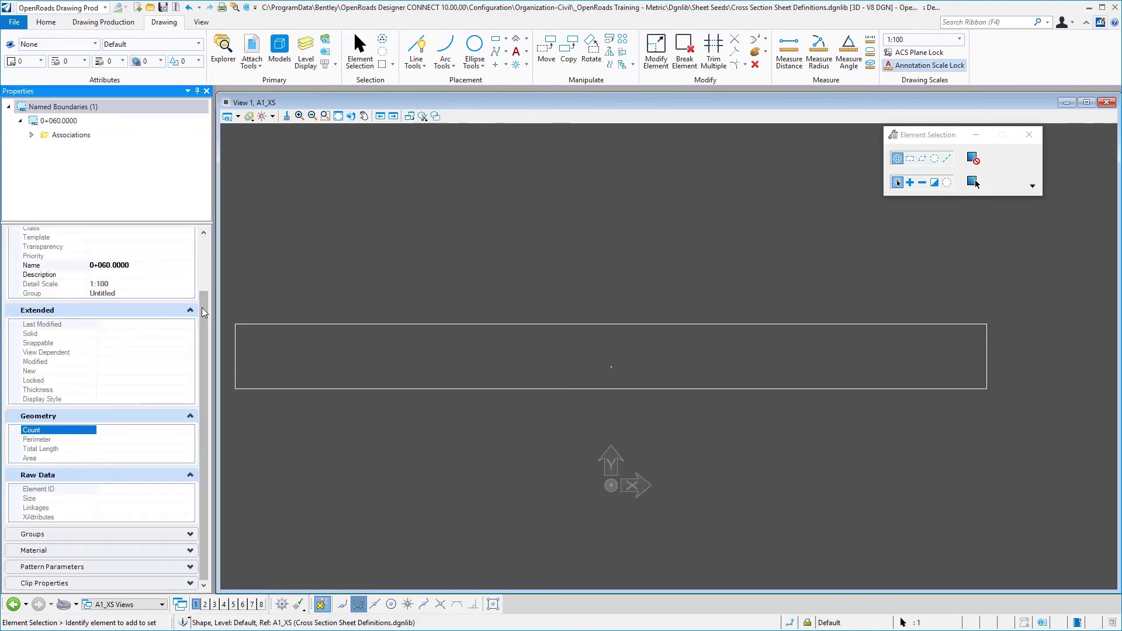
pyautogui.moveTo(205, 295); pyautogui.dragTo(209, 266)
pyautogui.scroll(-3, 123, 549)
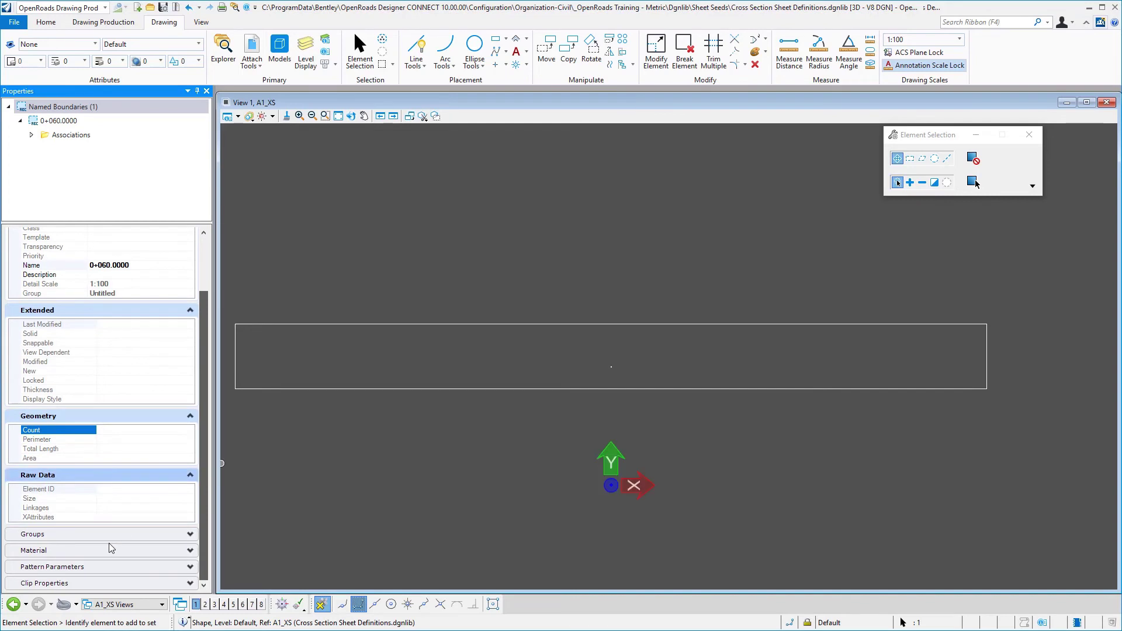
pyautogui.scroll(-2, 97, 536)
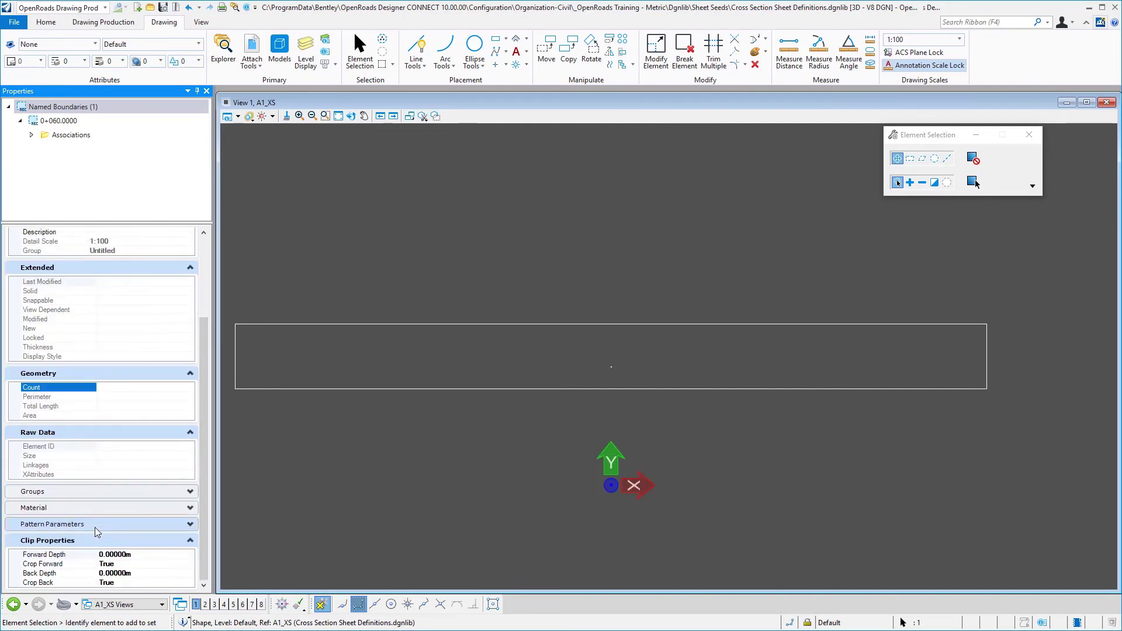
pyautogui.click(91, 524)
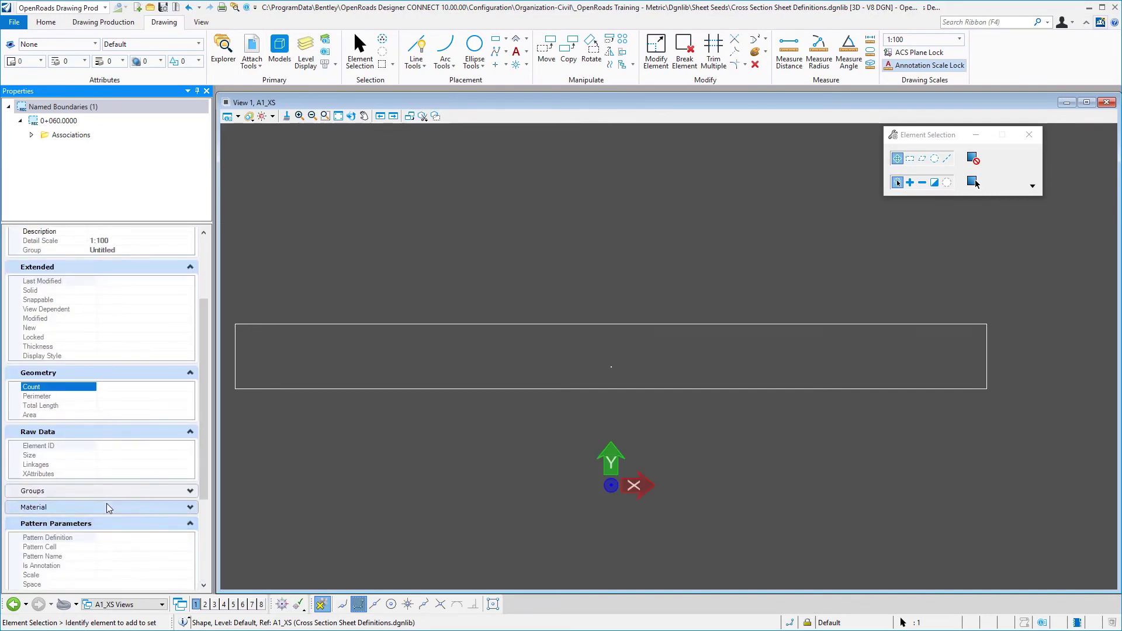
pyautogui.scroll(-4, 108, 508)
pyautogui.click(91, 420)
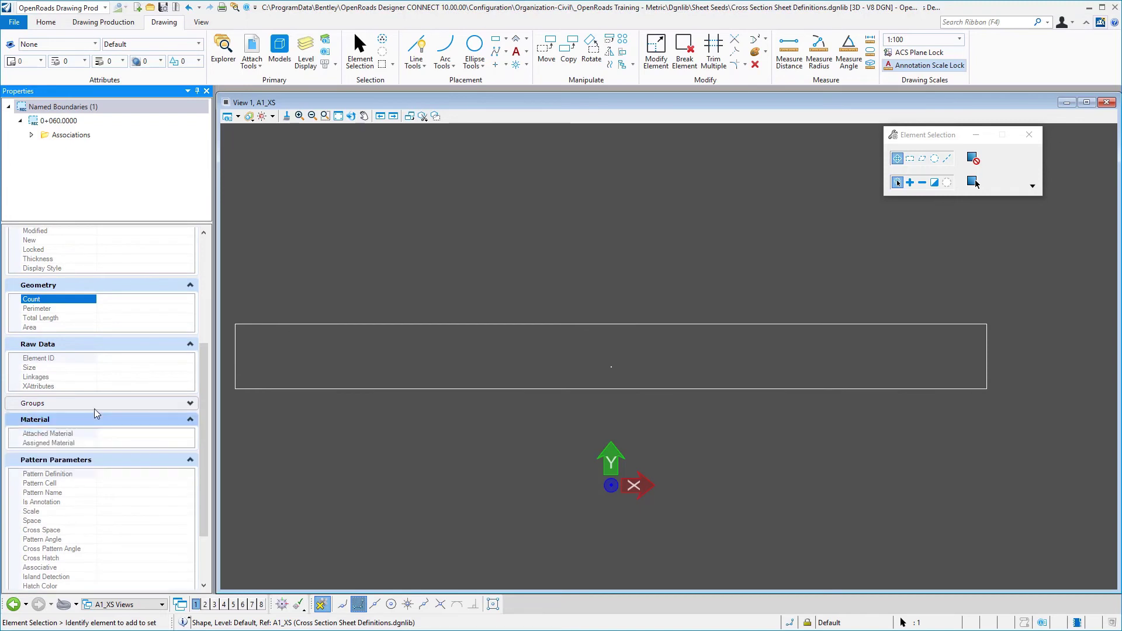
pyautogui.click(95, 408)
pyautogui.scroll(4, 138, 512)
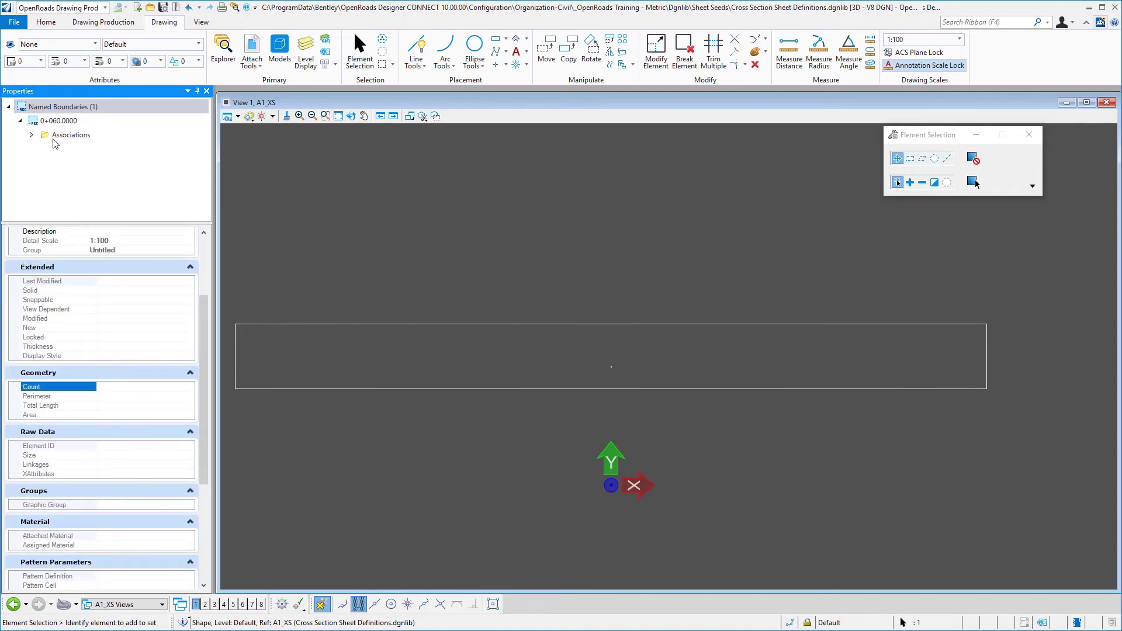
# Step: Expand the boundary's associations, review the A1_XS view's clip settings, and close Properties
pyautogui.click(26, 139)
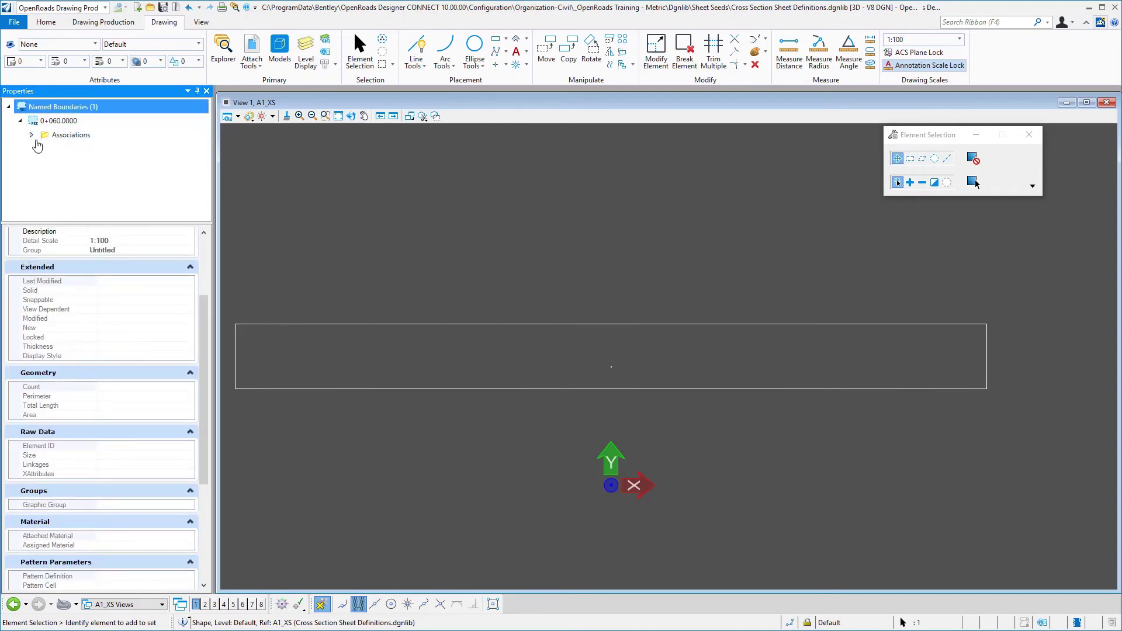
pyautogui.click(32, 136)
pyautogui.click(73, 149)
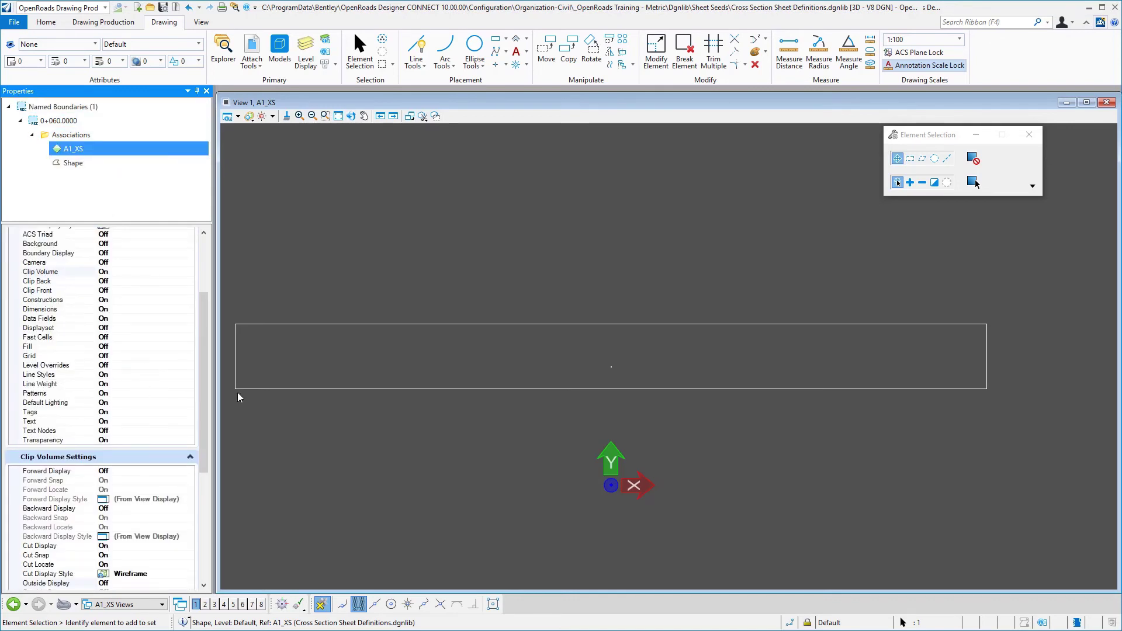
pyautogui.moveTo(205, 362); pyautogui.dragTo(205, 277)
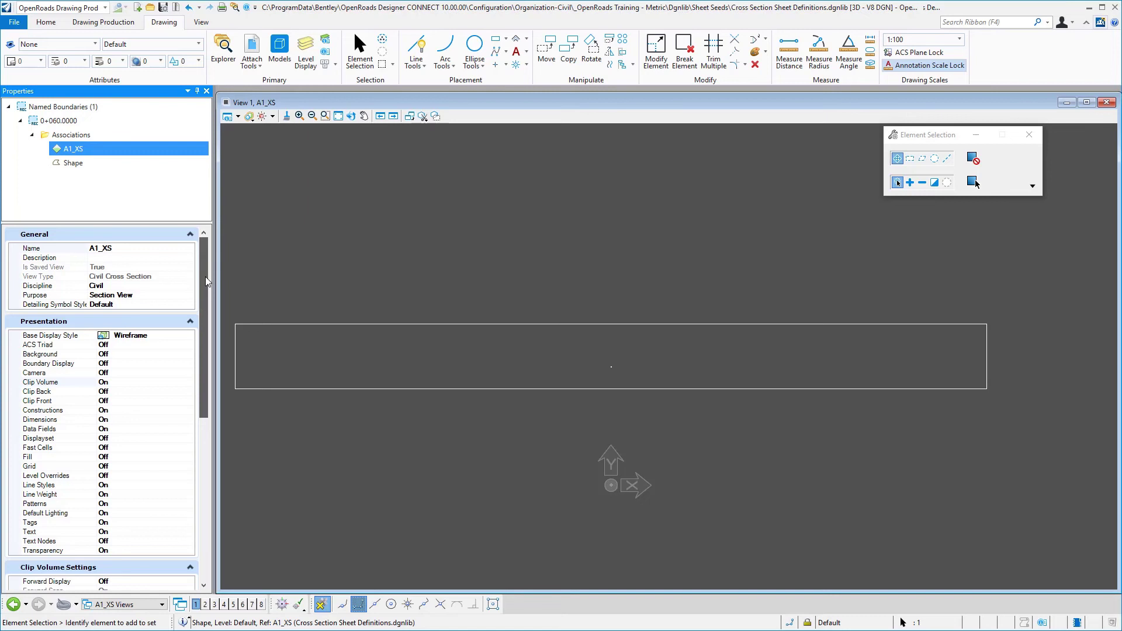
pyautogui.moveTo(205, 275); pyautogui.dragTo(212, 507)
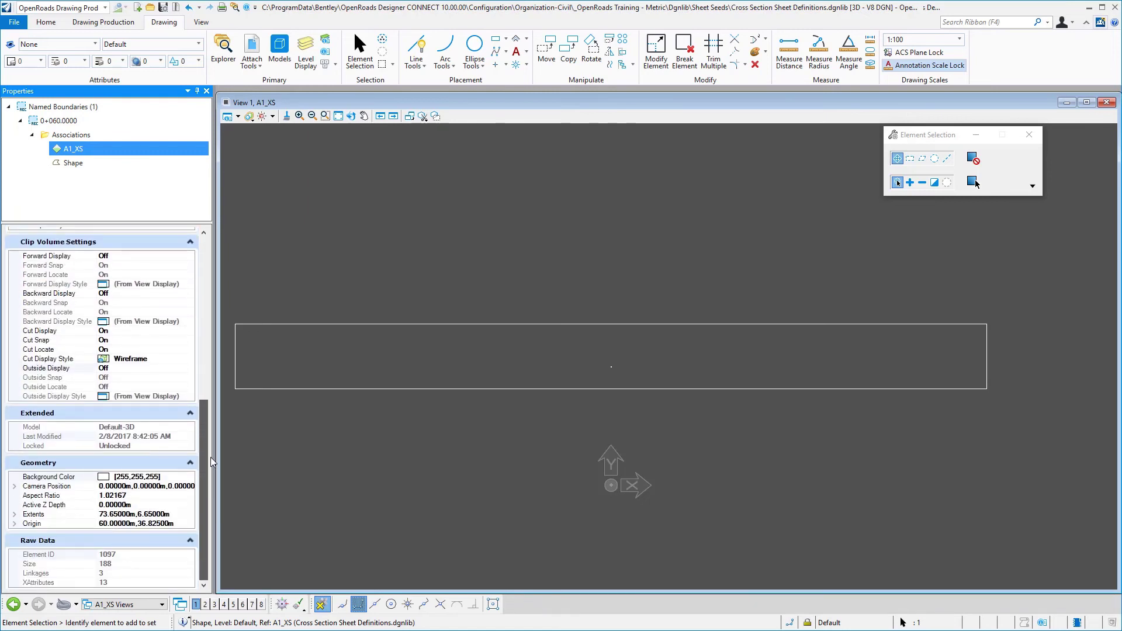
pyautogui.scroll(3, 146, 369)
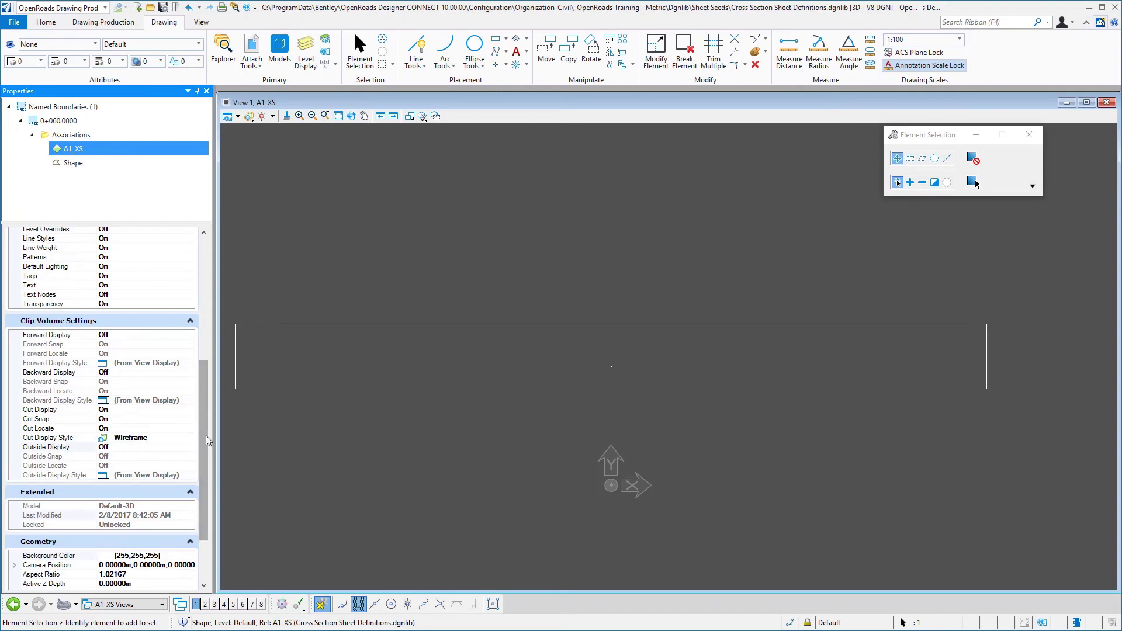
pyautogui.moveTo(205, 436); pyautogui.dragTo(206, 348)
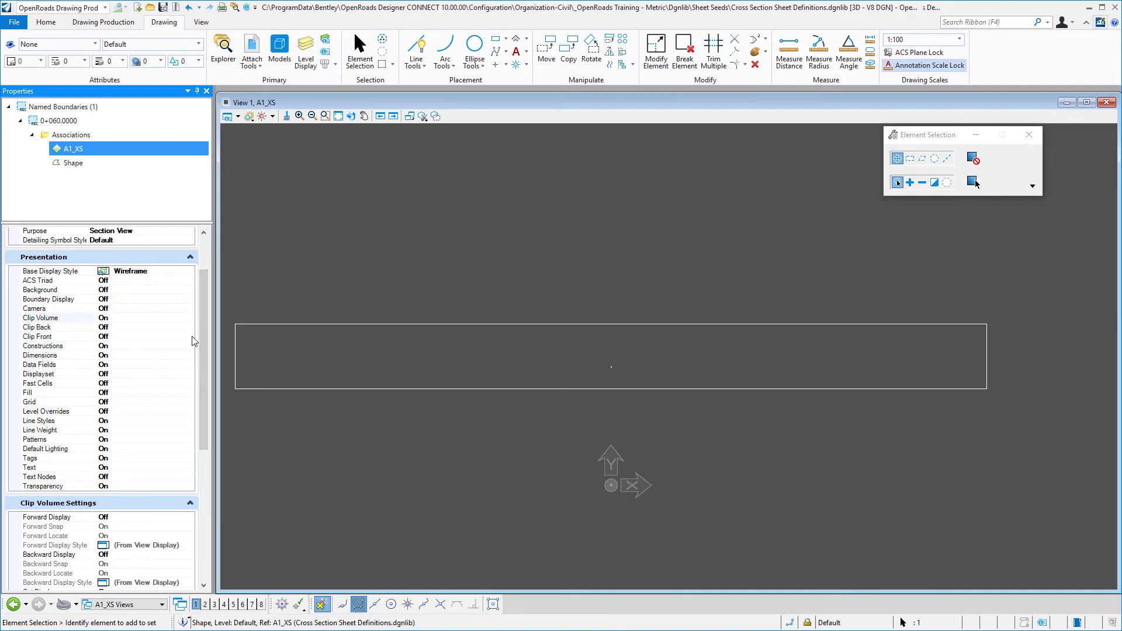
pyautogui.moveTo(205, 321); pyautogui.dragTo(207, 283)
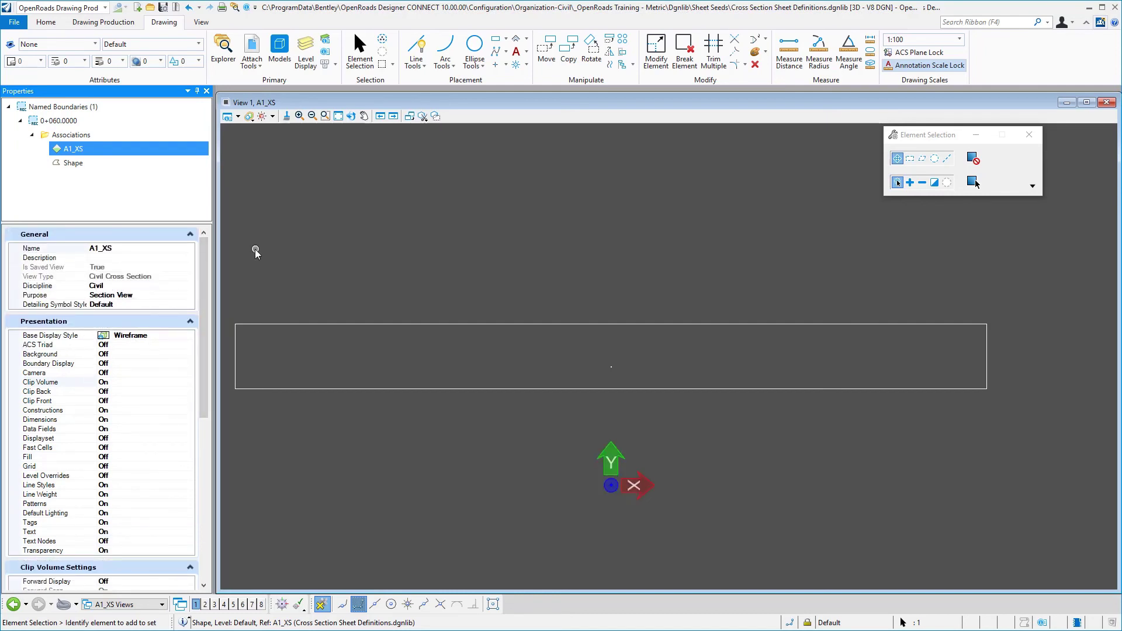
pyautogui.click(206, 91)
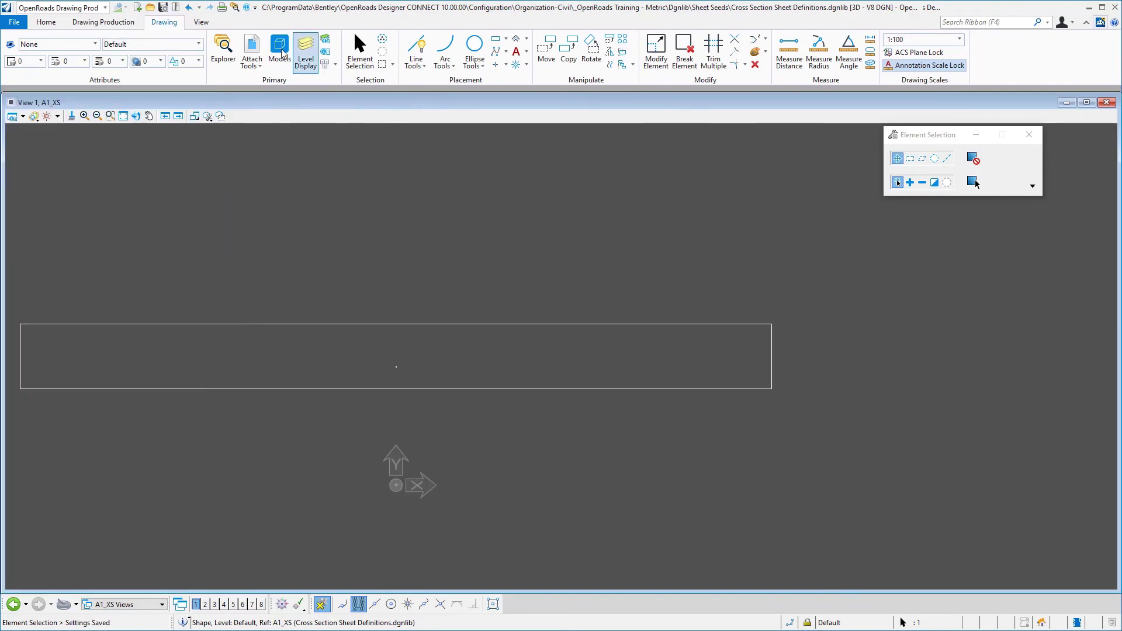
# Step: Open the Default model and fit View 1 to its contents
pyautogui.click(280, 51)
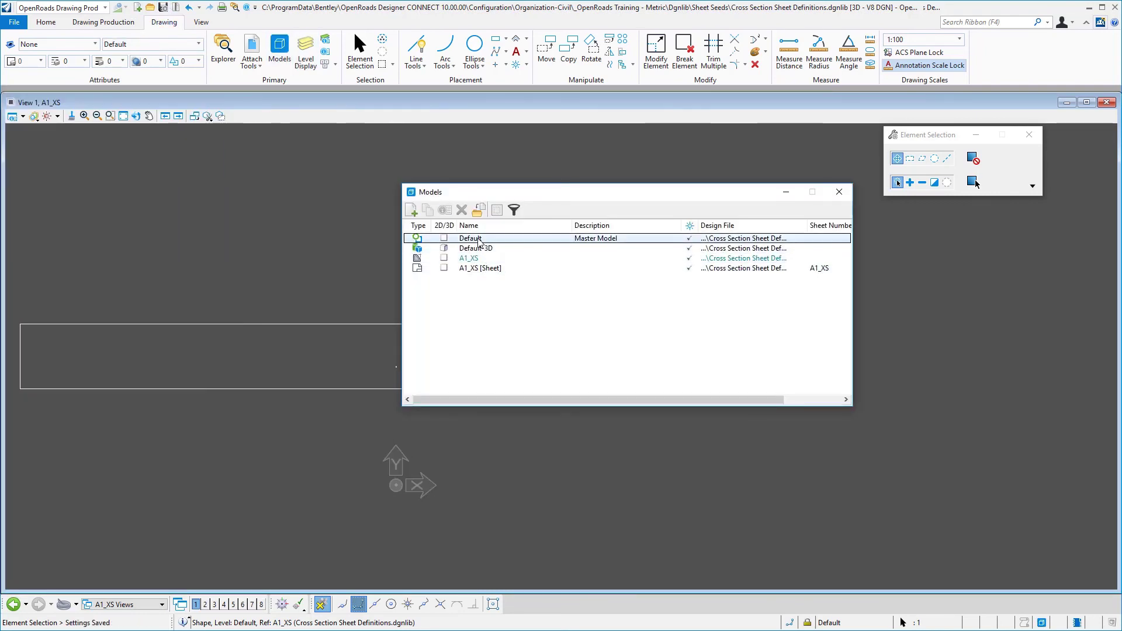
pyautogui.doubleClick(477, 239)
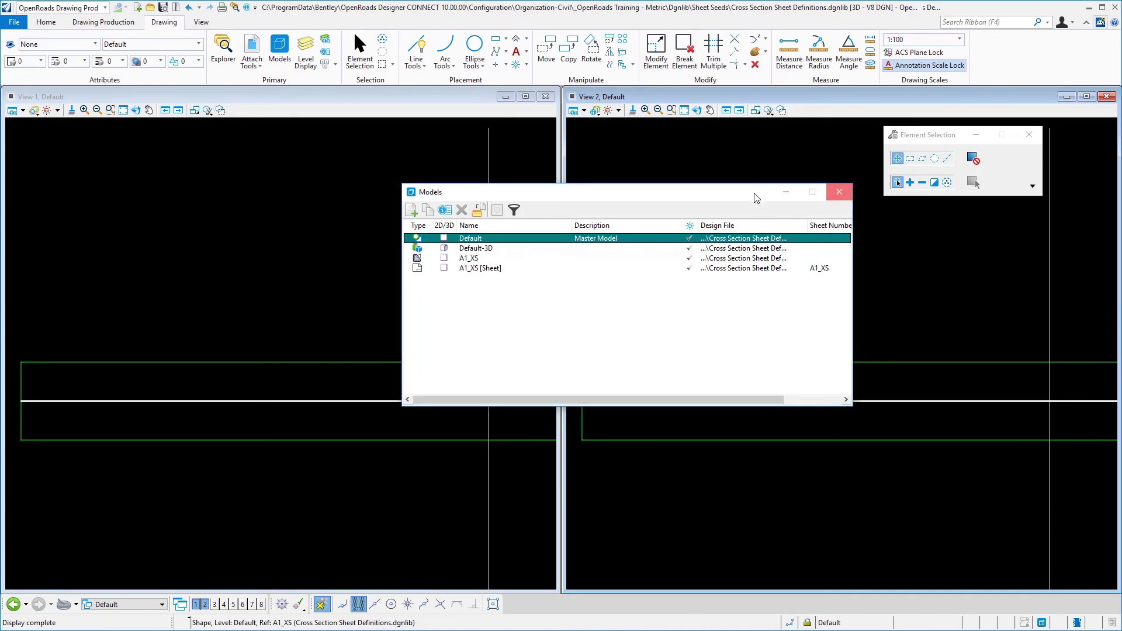
pyautogui.click(839, 191)
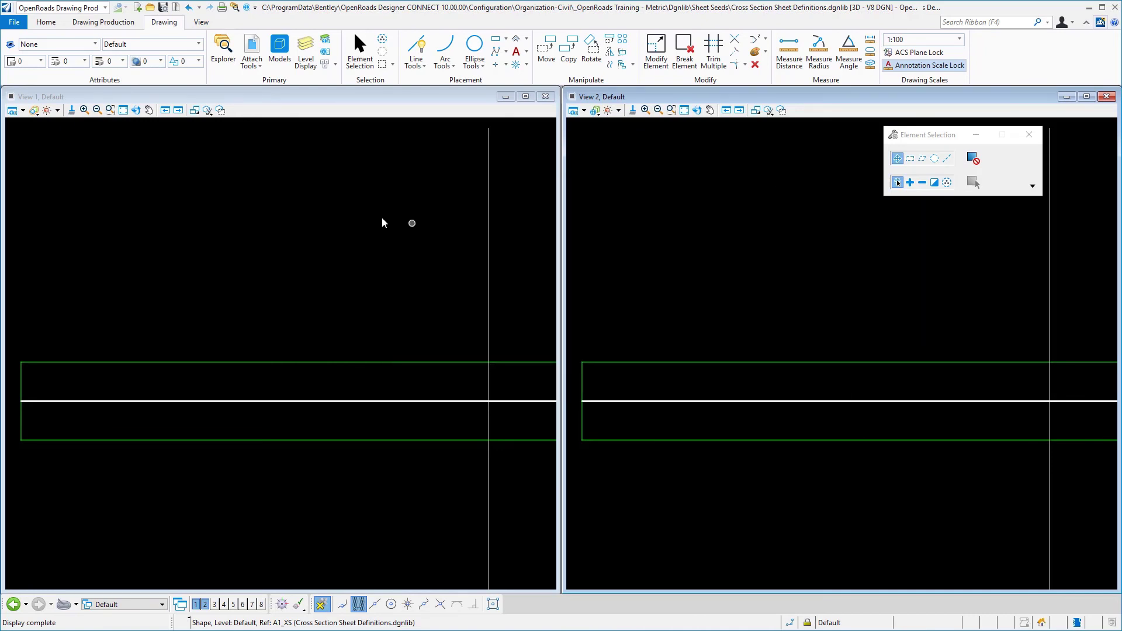
pyautogui.click(123, 110)
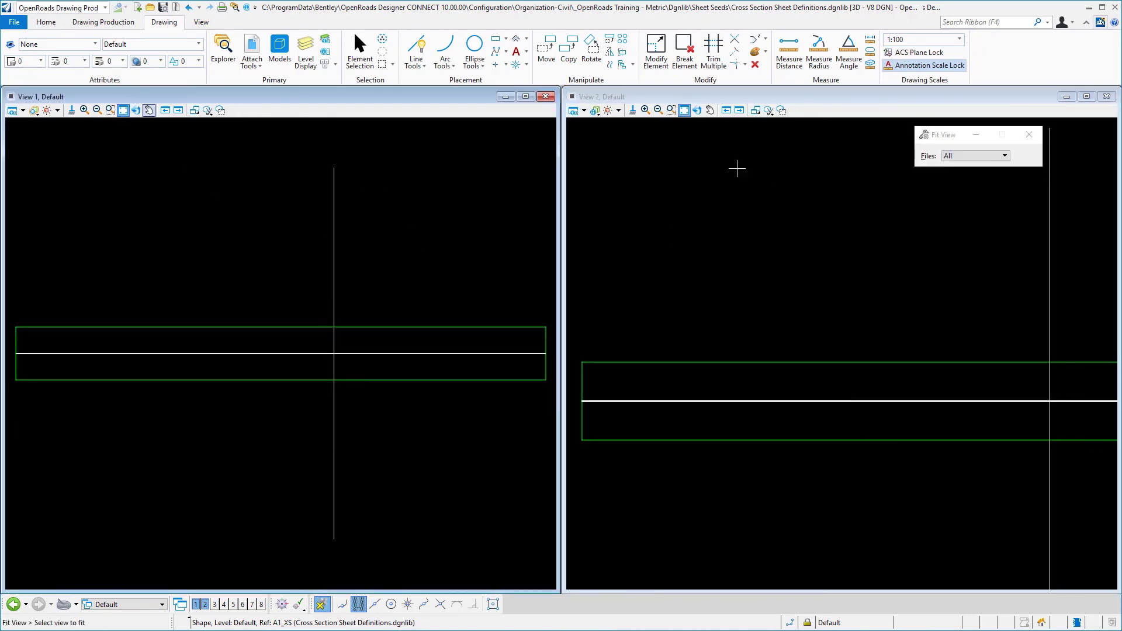
# Step: Show the Default-3D clipped section in View 2, fit it, and save settings
pyautogui.click(674, 97)
pyautogui.click(584, 112)
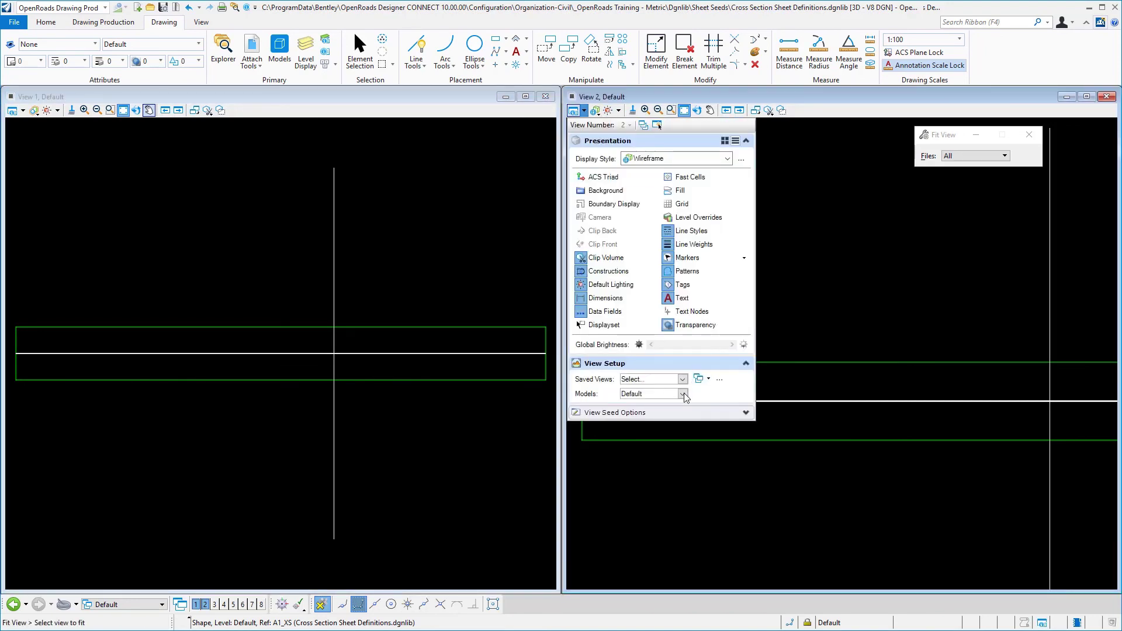
pyautogui.click(683, 394)
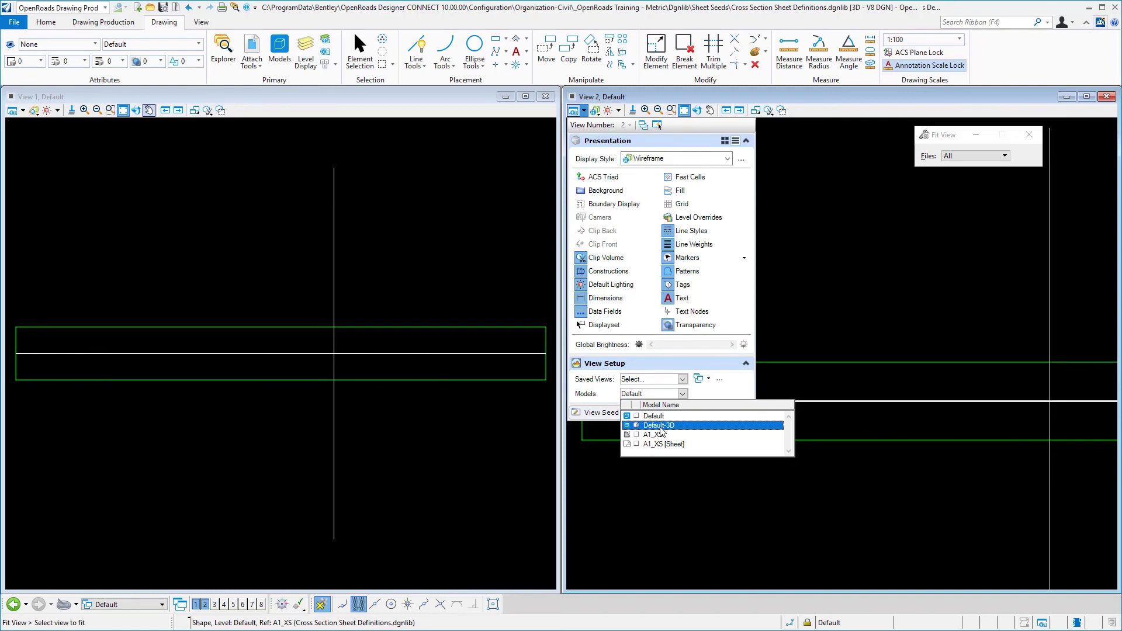
pyautogui.click(660, 426)
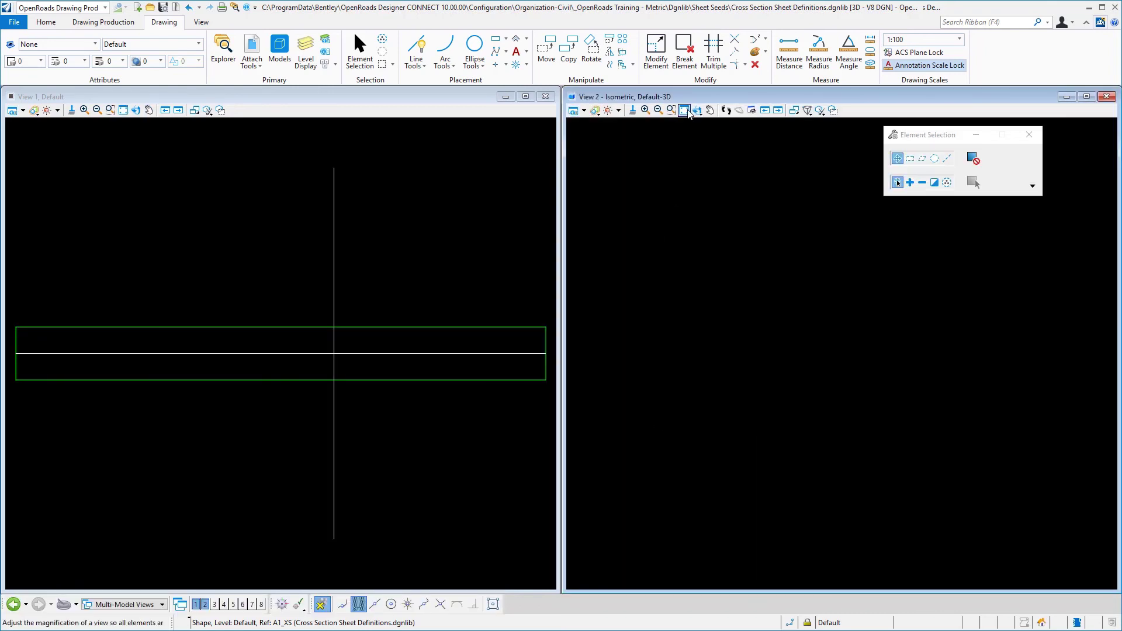
pyautogui.click(684, 110)
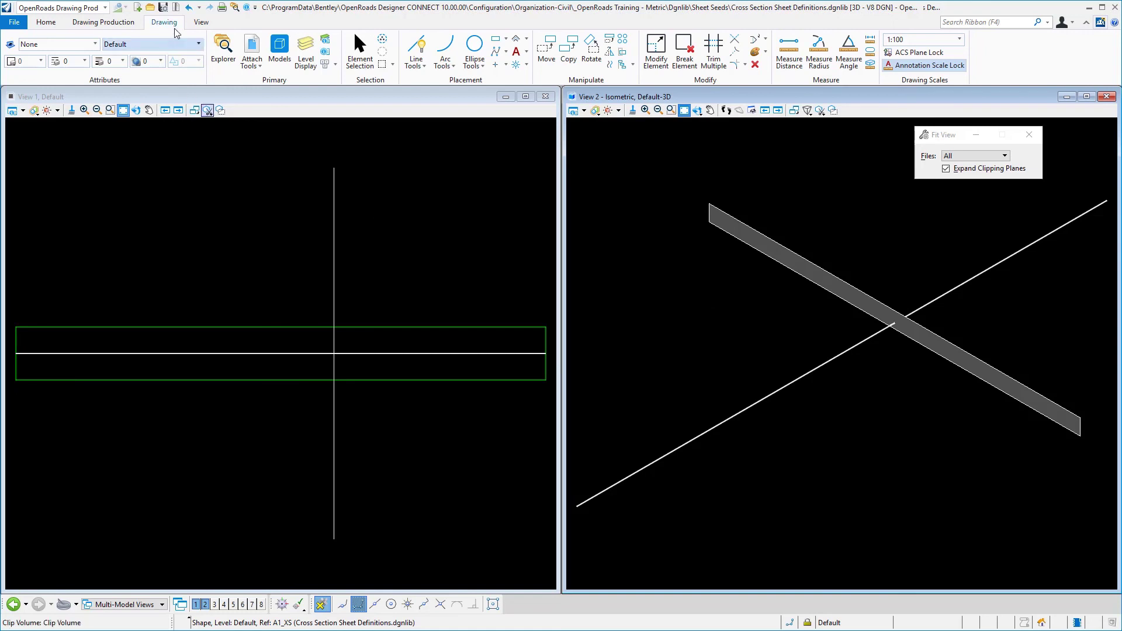
pyautogui.click(163, 7)
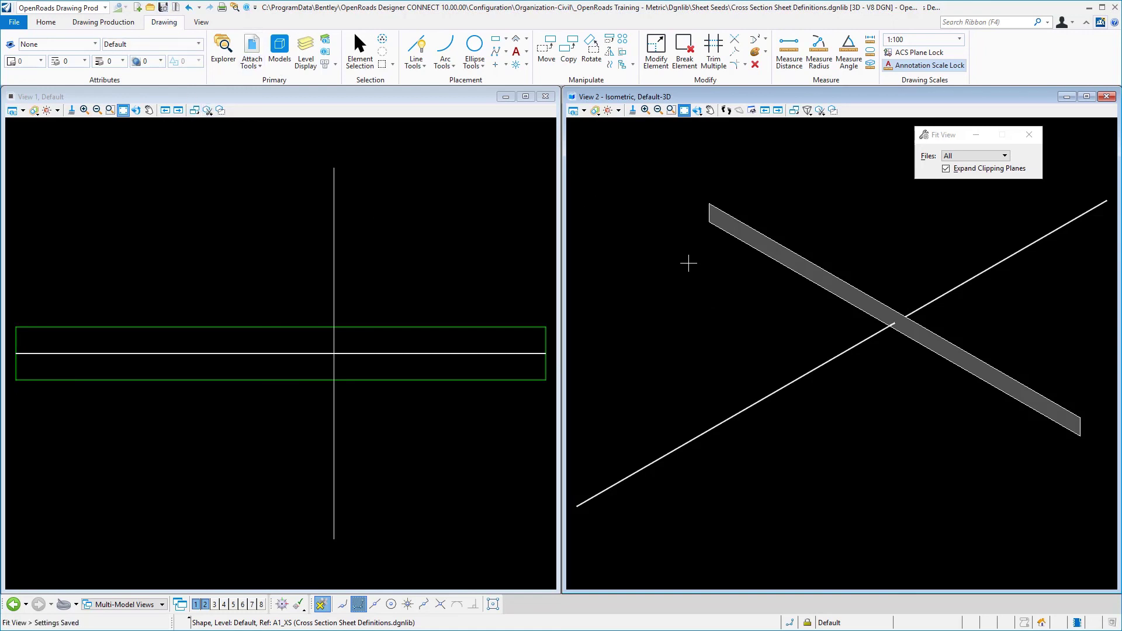